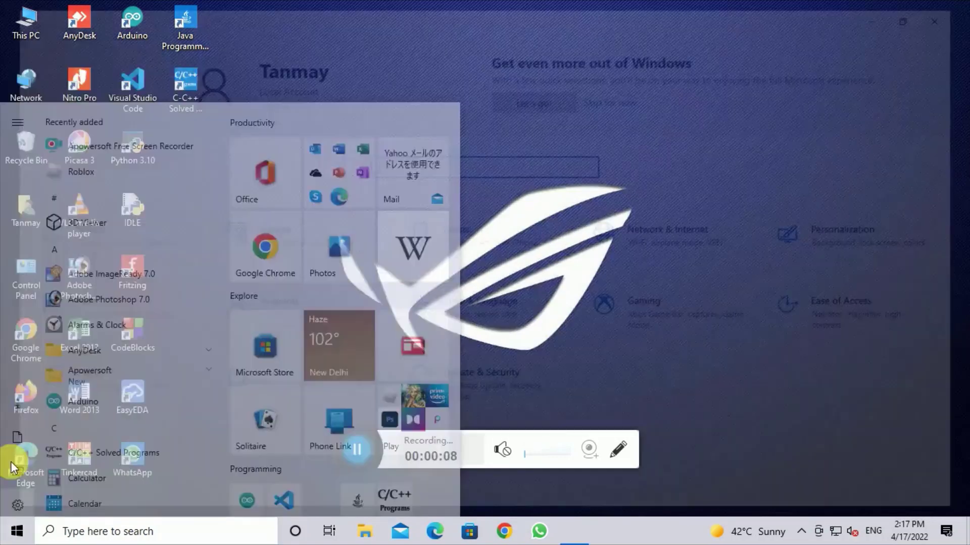
Step: Open the Language page of the Time & Language settings and bring up the preferred languages list
left_click_drag(342, 449, 659, 528)
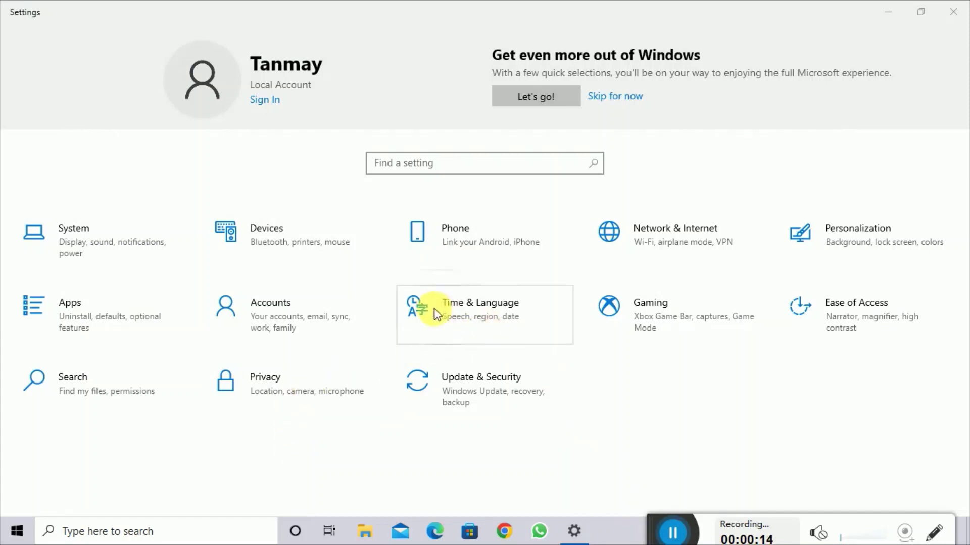
left_click(505, 309)
left_click(93, 228)
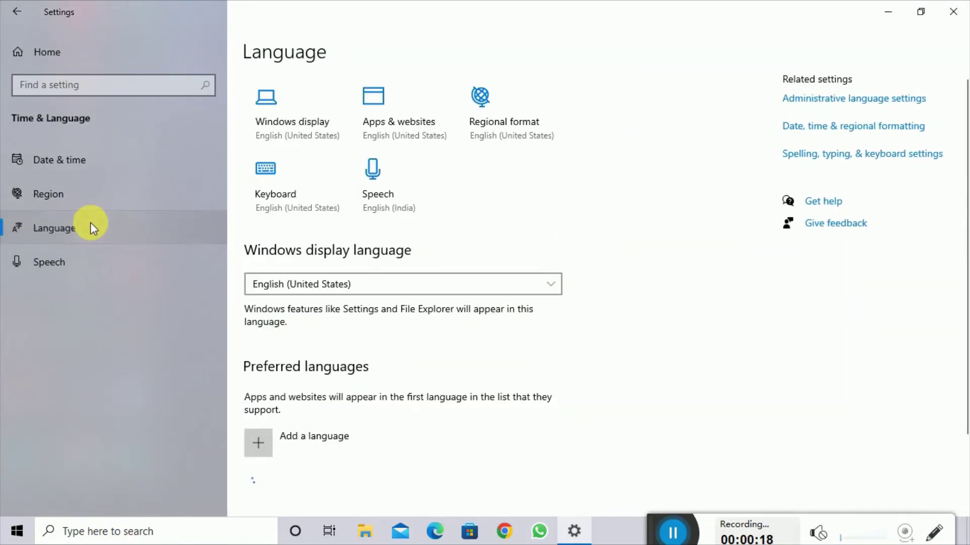
scroll(419, 277, "down", 2)
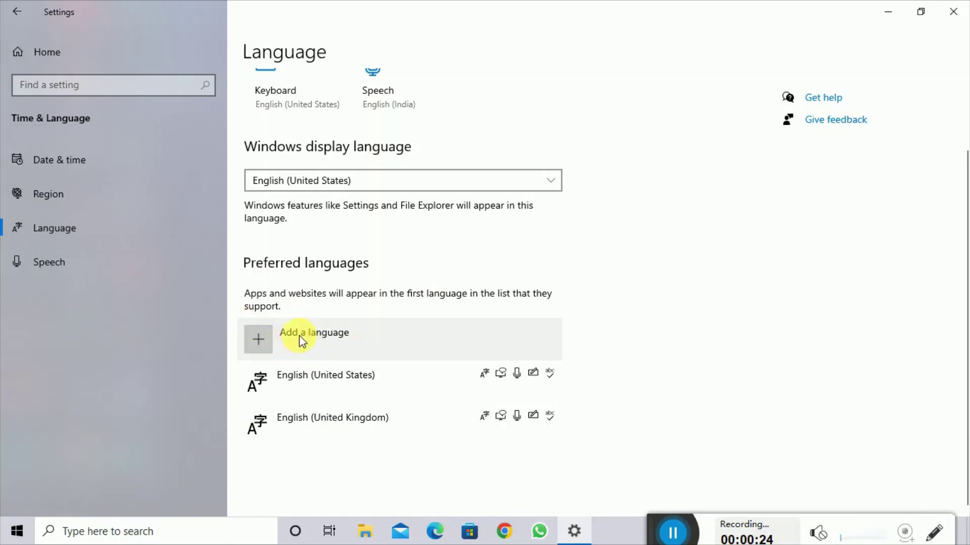
Step: Add Japanese (日本語) as a preferred language, set it as the Windows display language, and install it with its optional features
left_click(330, 341)
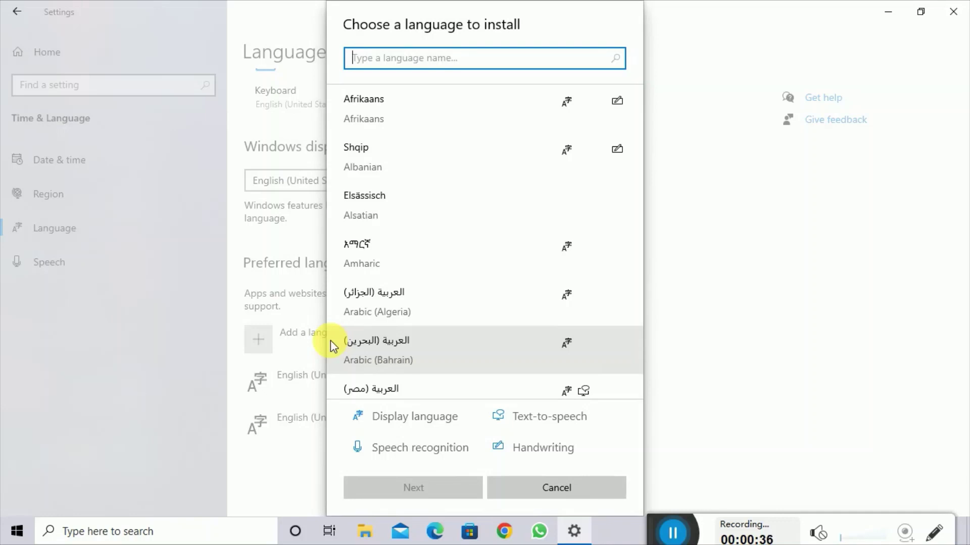
type("jap")
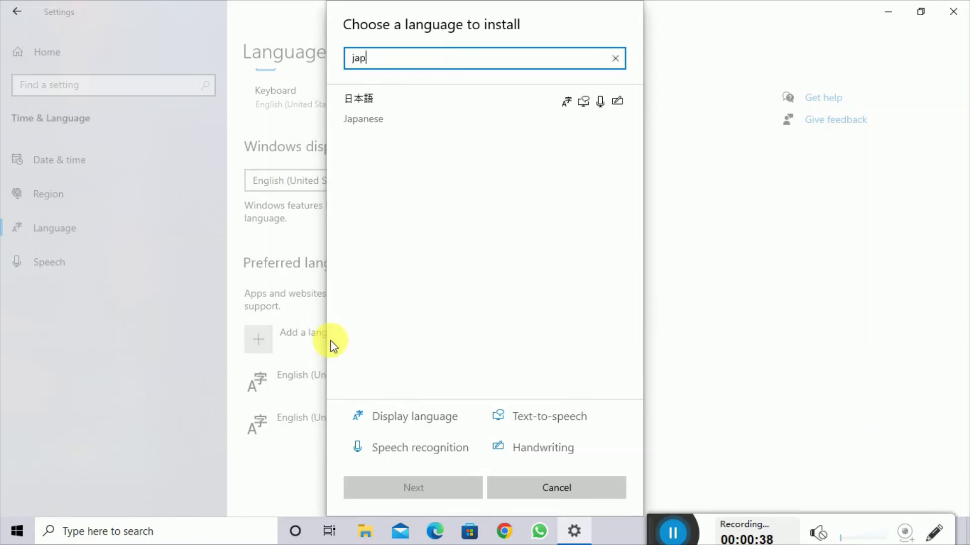
left_click(547, 98)
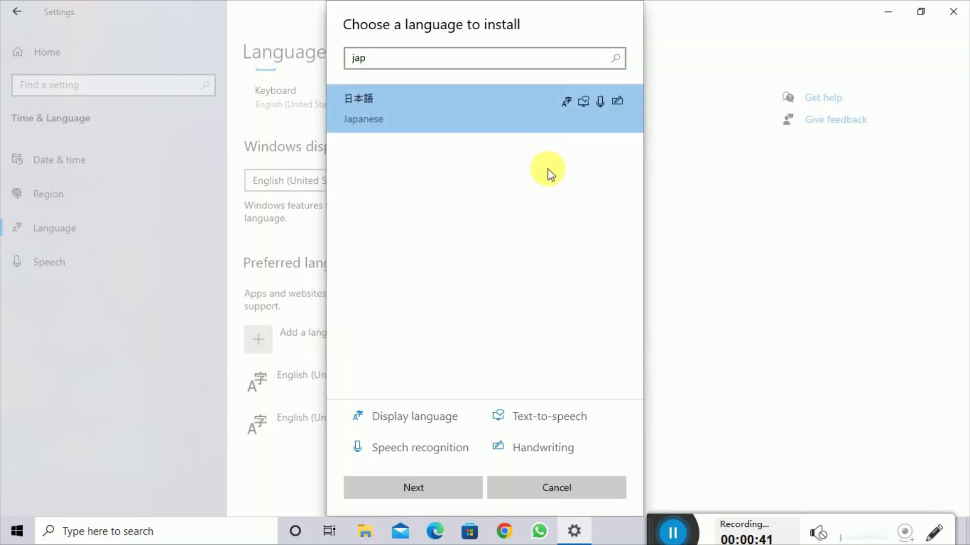
left_click(437, 488)
left_click(380, 161)
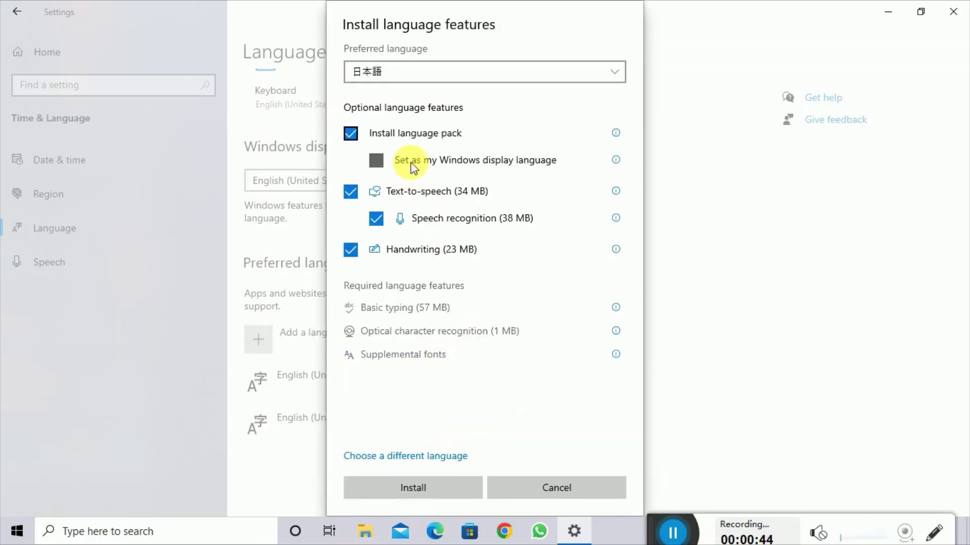
left_click(442, 487)
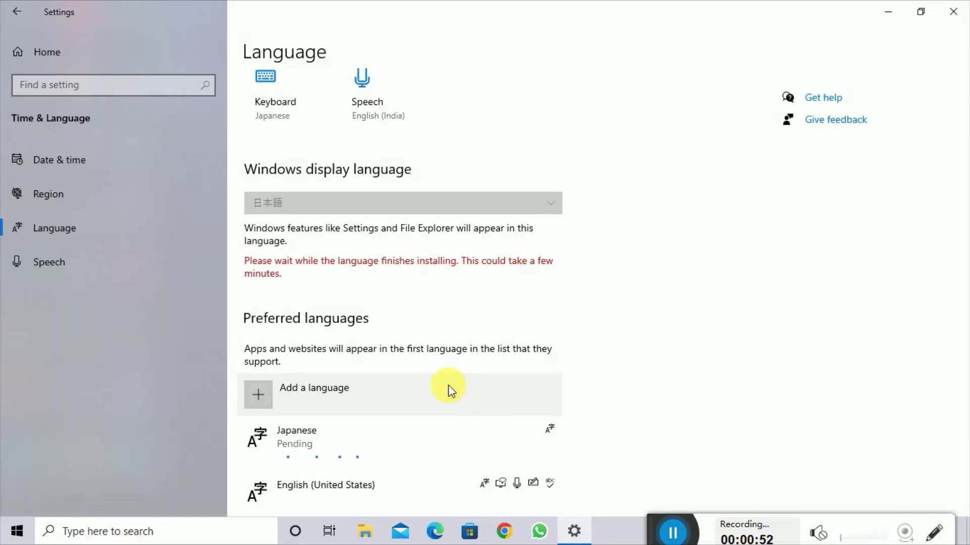
scroll(448, 385, "down", 3)
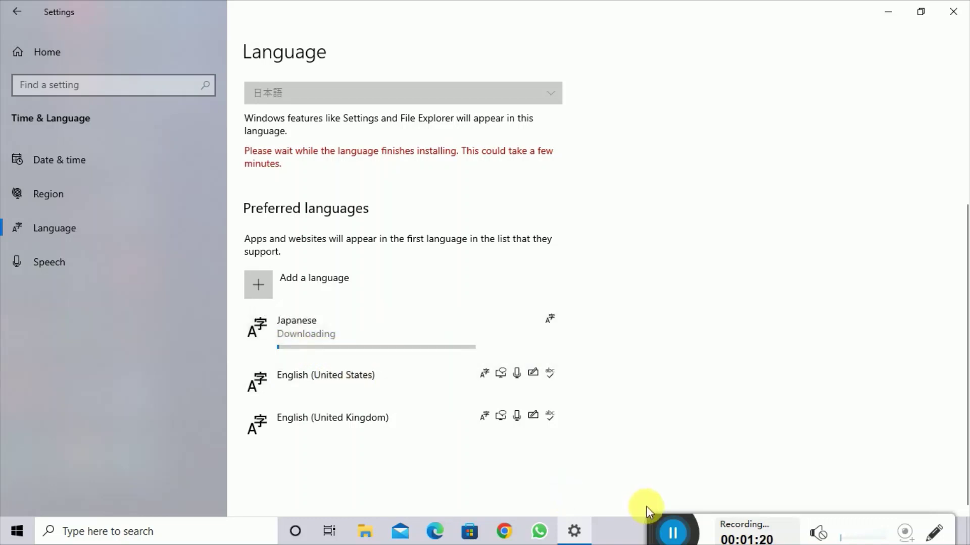
left_click_drag(660, 530, 660, 489)
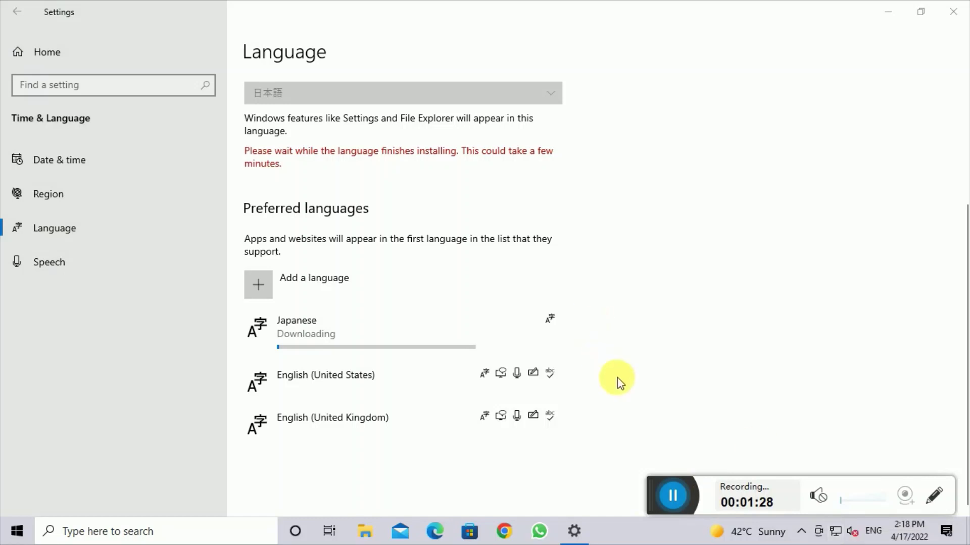
left_click(680, 493)
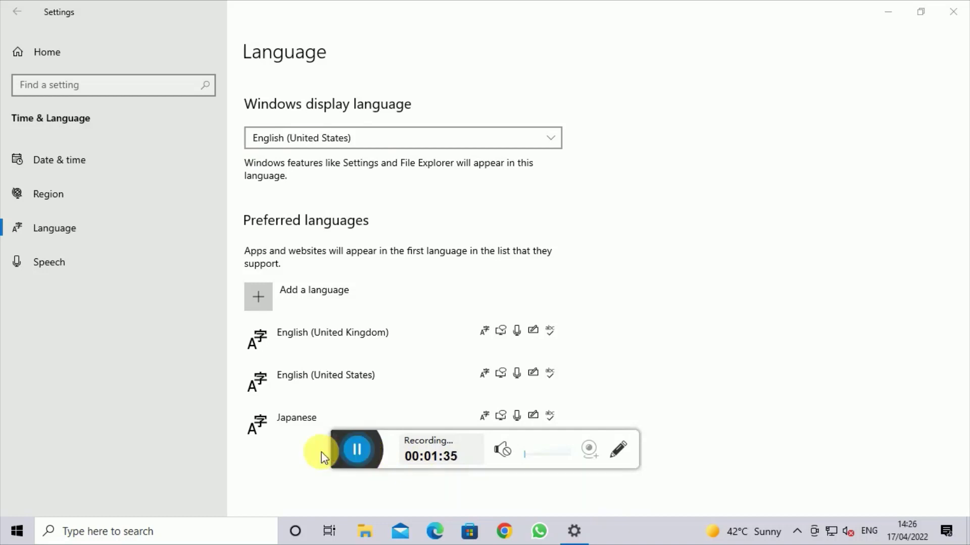
left_click_drag(343, 447, 658, 532)
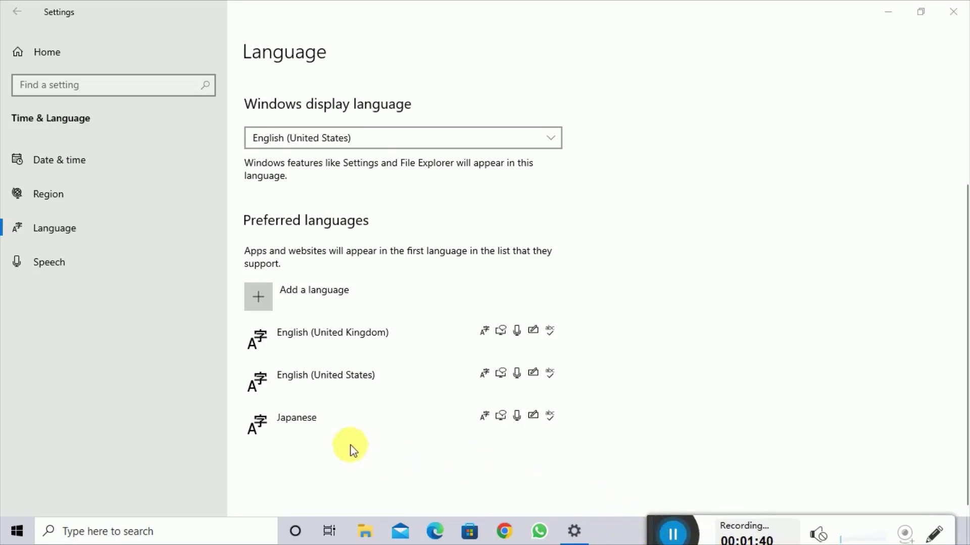
Step: Open the language options for Japanese and look through its language pack, handwriting, speech and keyboard sections
left_click(299, 433)
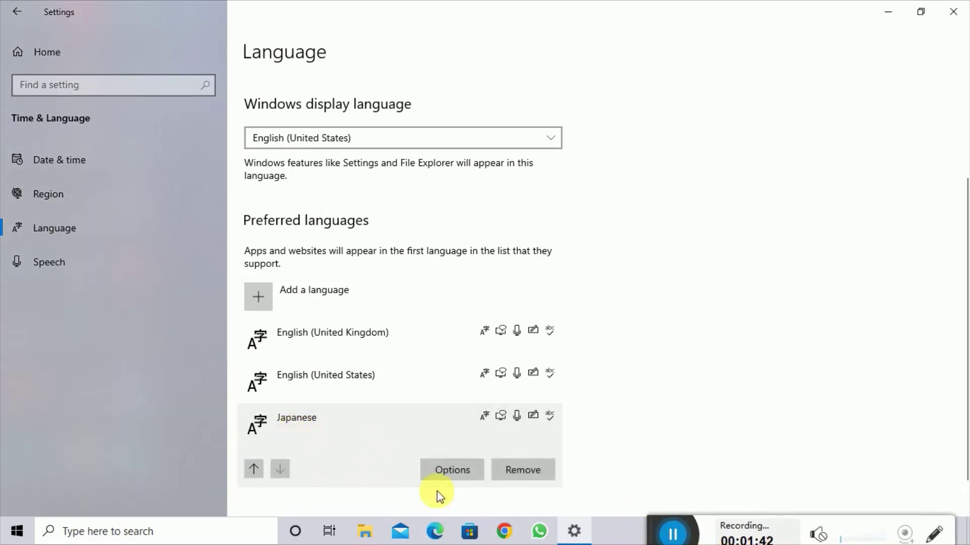
left_click_drag(649, 534, 657, 532)
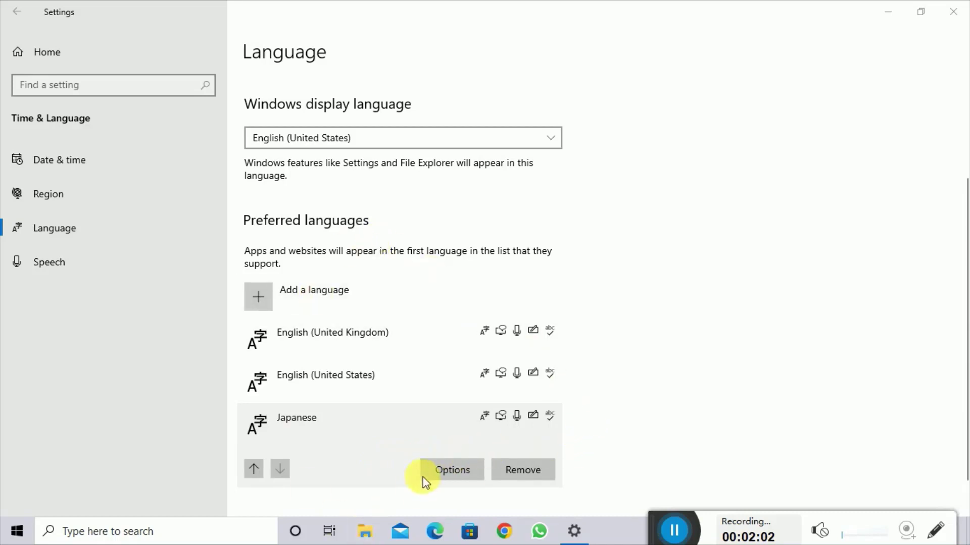
left_click(392, 386)
left_click(407, 462)
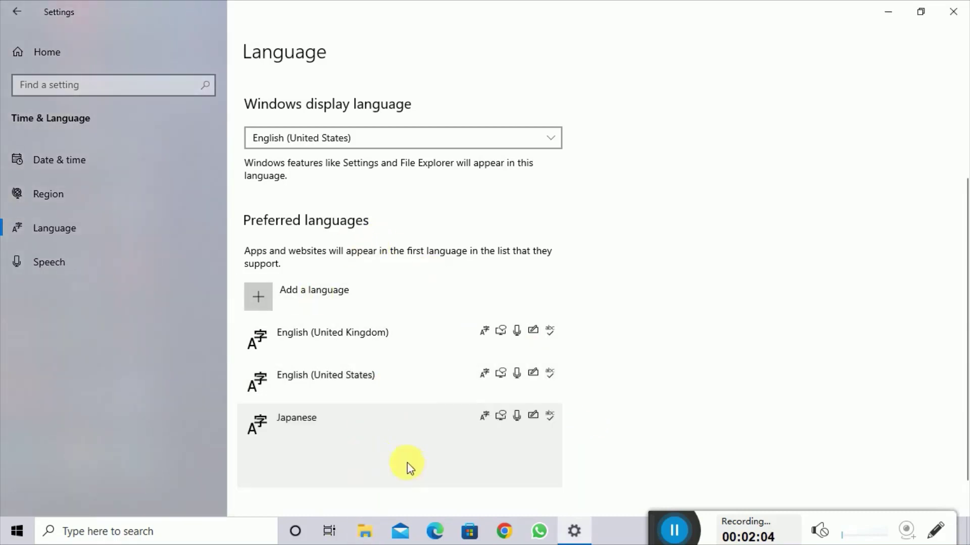
left_click(467, 473)
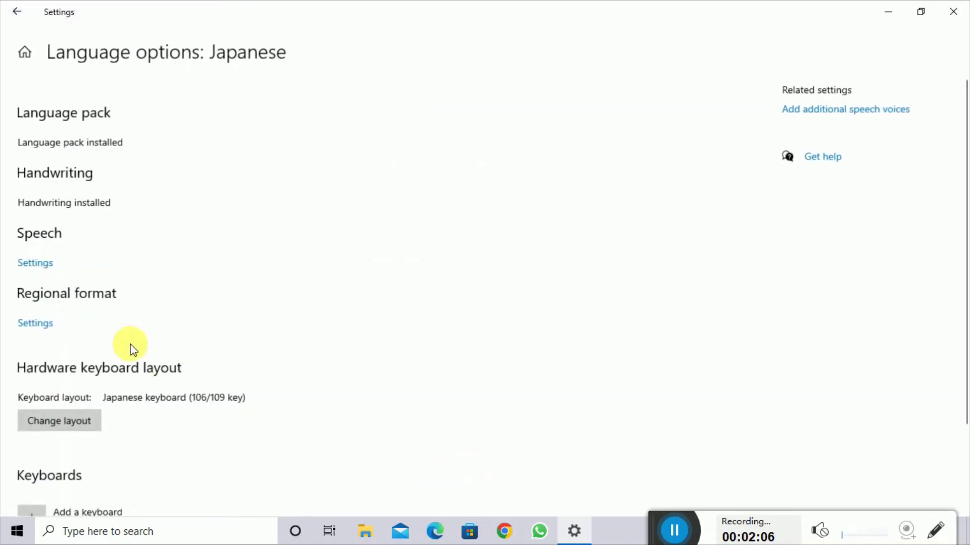
scroll(126, 327, "down", 2)
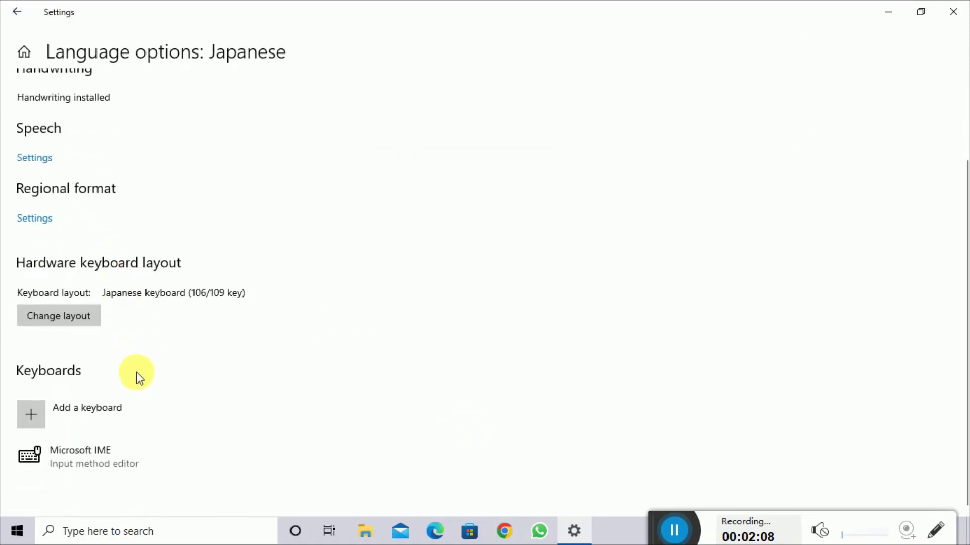
scroll(136, 374, "up", 2)
Step: View the Speech and Regional format settings linked from the Japanese options, and return to the Language page
left_click(40, 263)
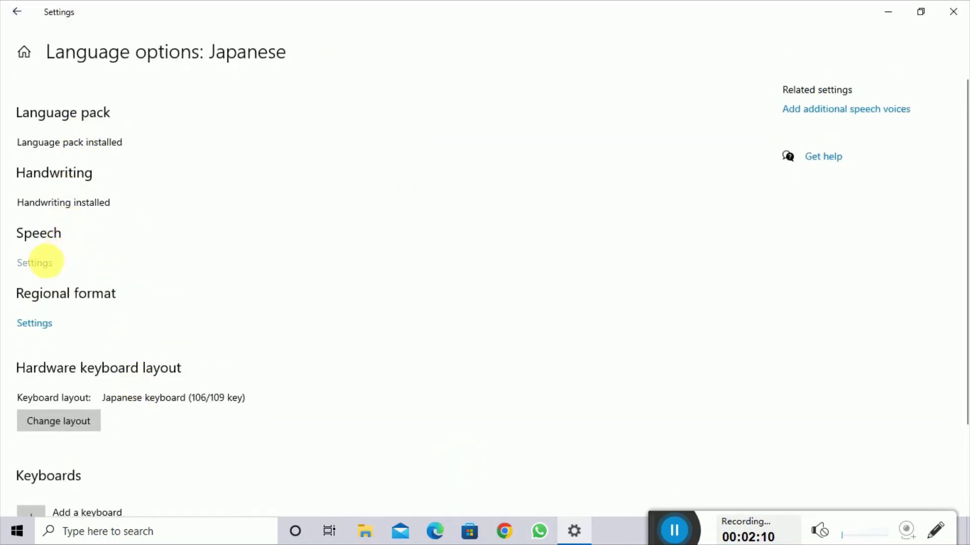
left_click(5, 14)
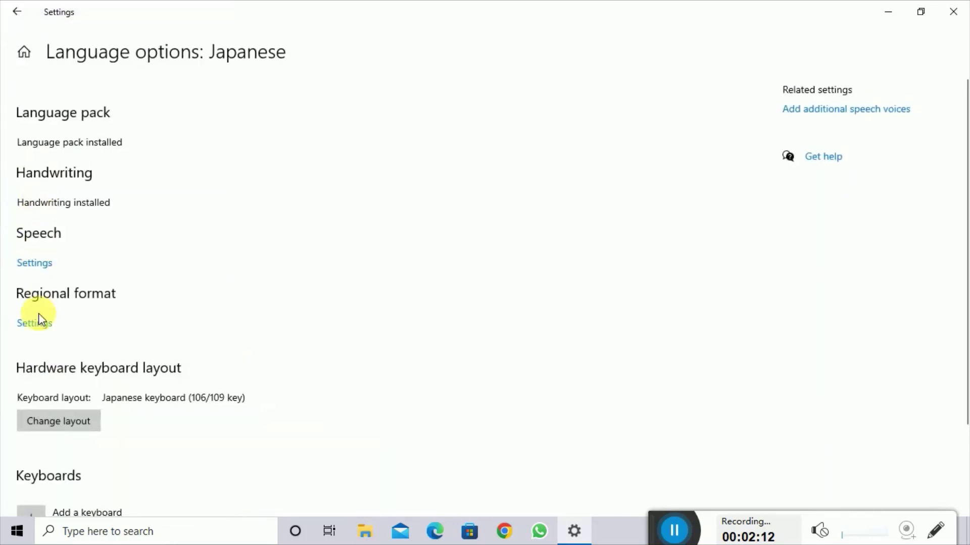
left_click(38, 326)
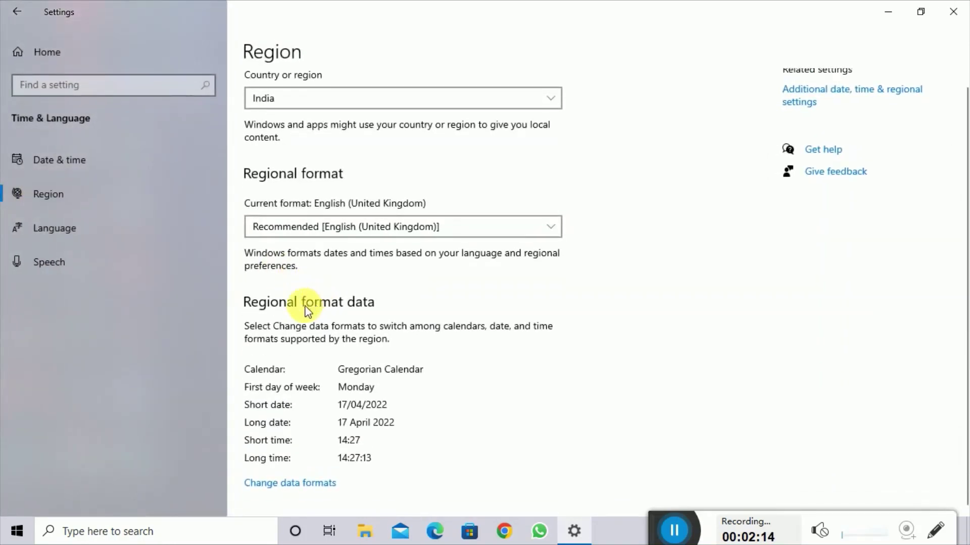
left_click(17, 12)
left_click(16, 11)
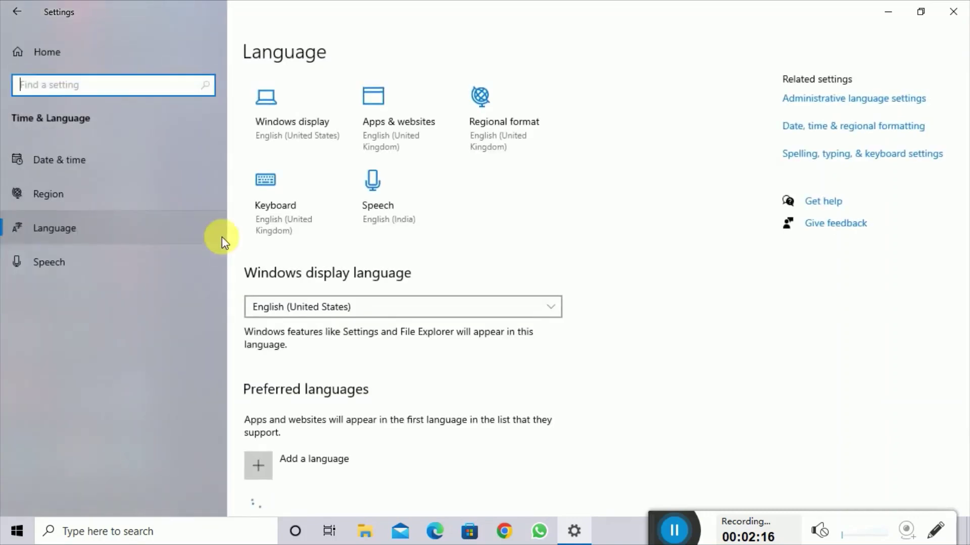
Step: Move Japanese to the first position in the preferred languages list
scroll(397, 404, "down", 2)
scroll(396, 404, "down", 1)
left_click(404, 427)
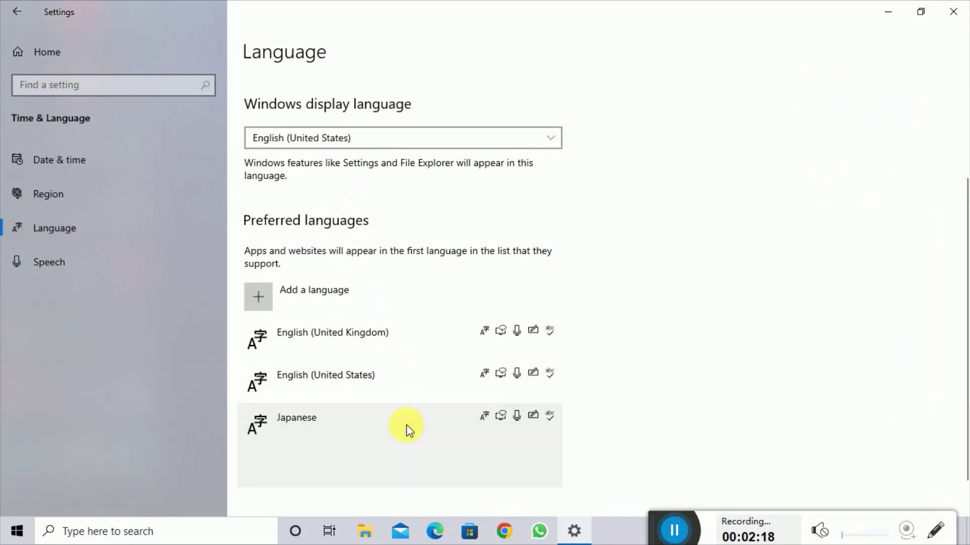
left_click(256, 469)
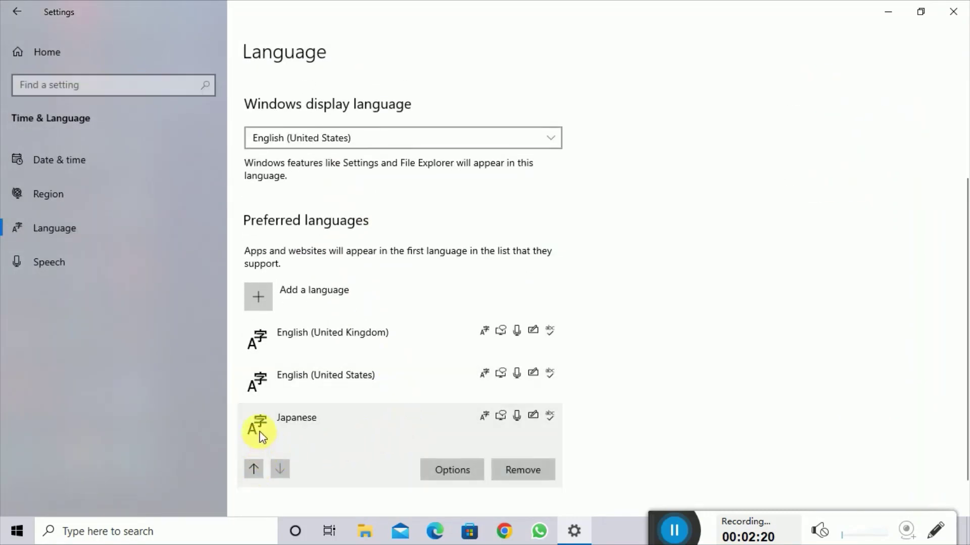
left_click_drag(262, 392, 260, 339)
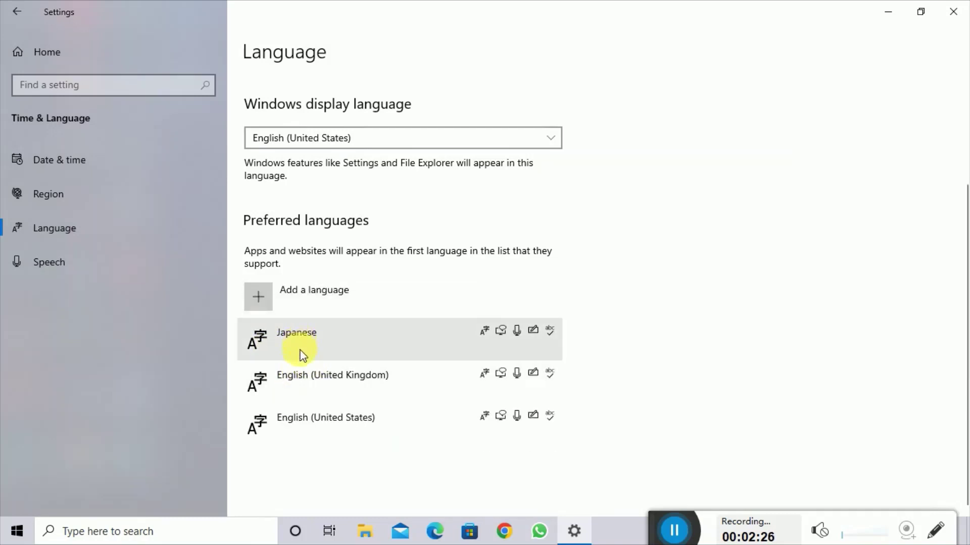
Step: Set the Windows display language to 日本語
scroll(407, 374, "up", 4)
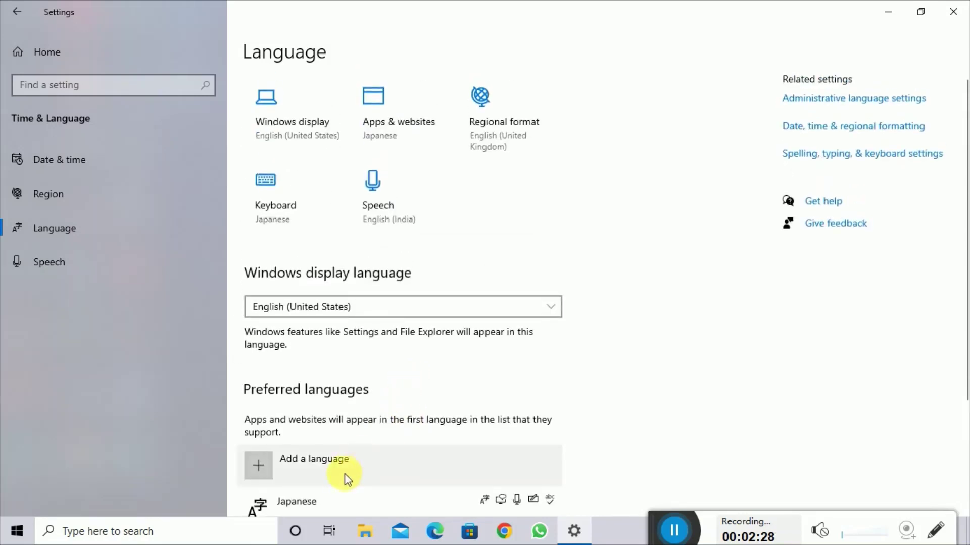
scroll(342, 479, "down", 4)
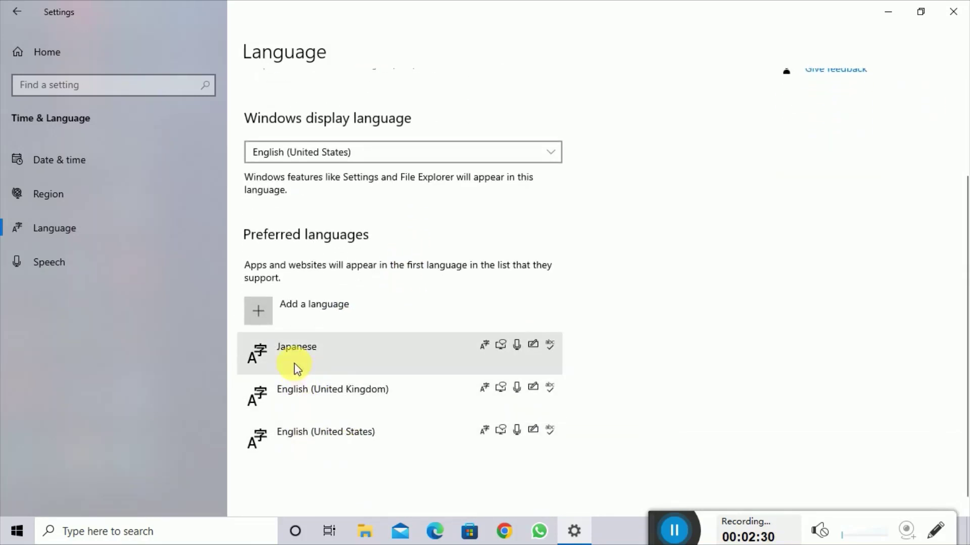
scroll(372, 258, "up", 1)
scroll(374, 261, "up", 3)
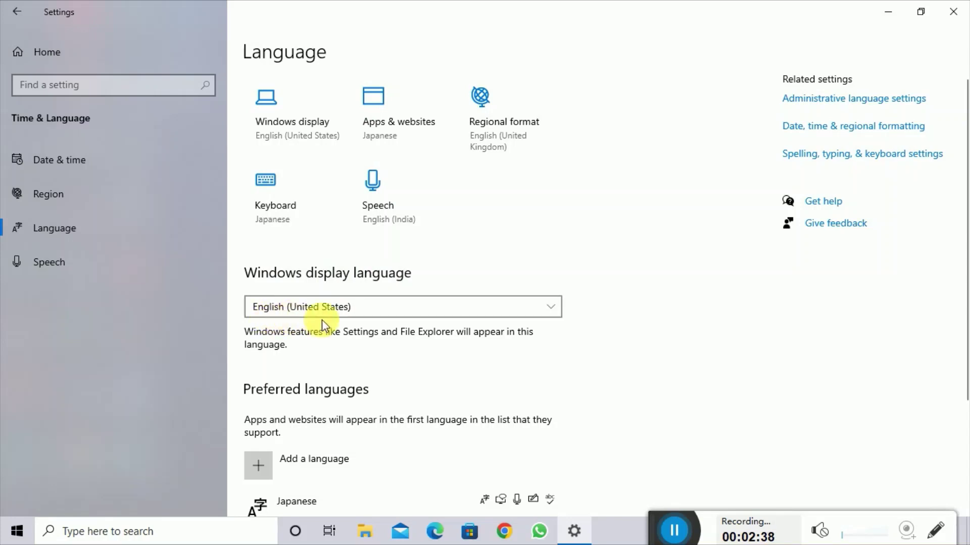
left_click(352, 311)
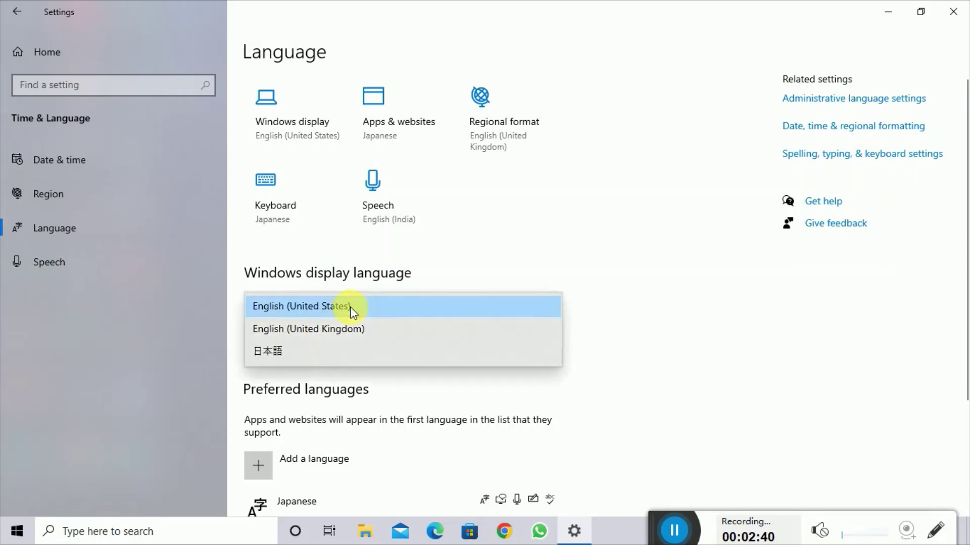
left_click(334, 355)
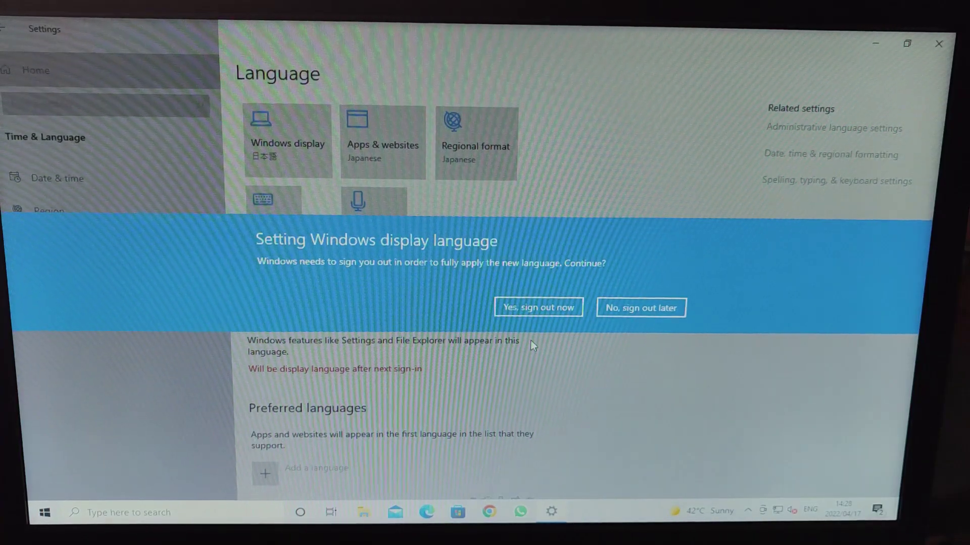
Step: Sign out of Windows immediately to apply the new display language, and sign back in
left_click(540, 308)
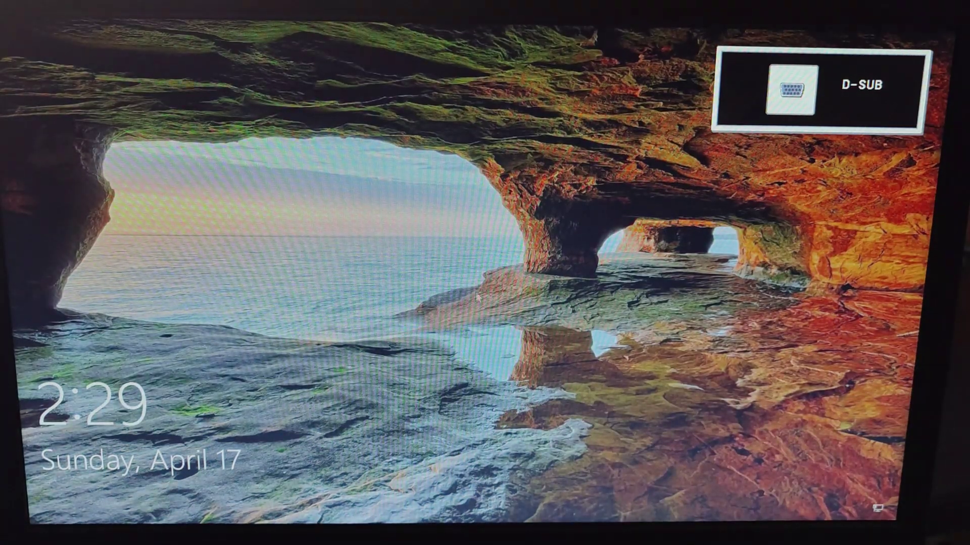
left_click(492, 474)
key("Return")
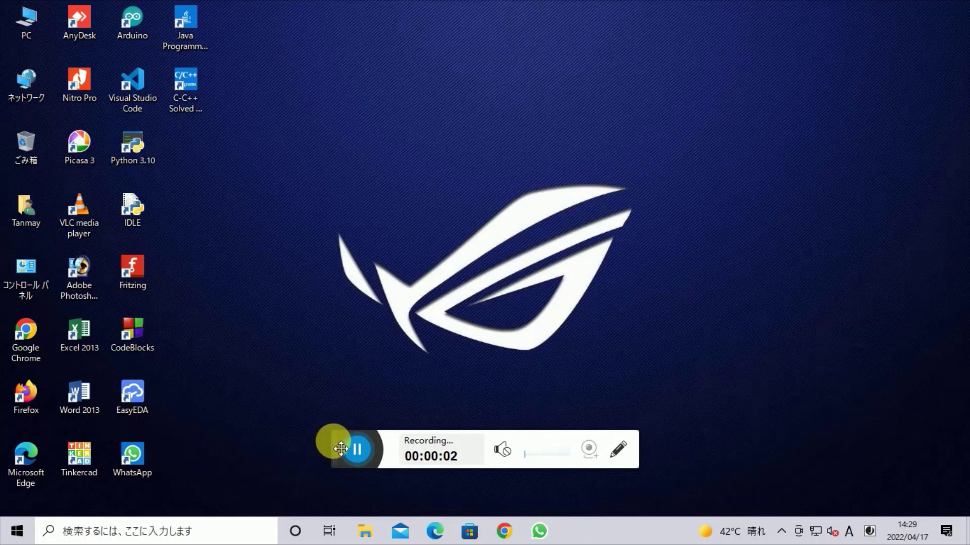
Step: Refresh the desktop twice
left_click_drag(339, 442, 659, 528)
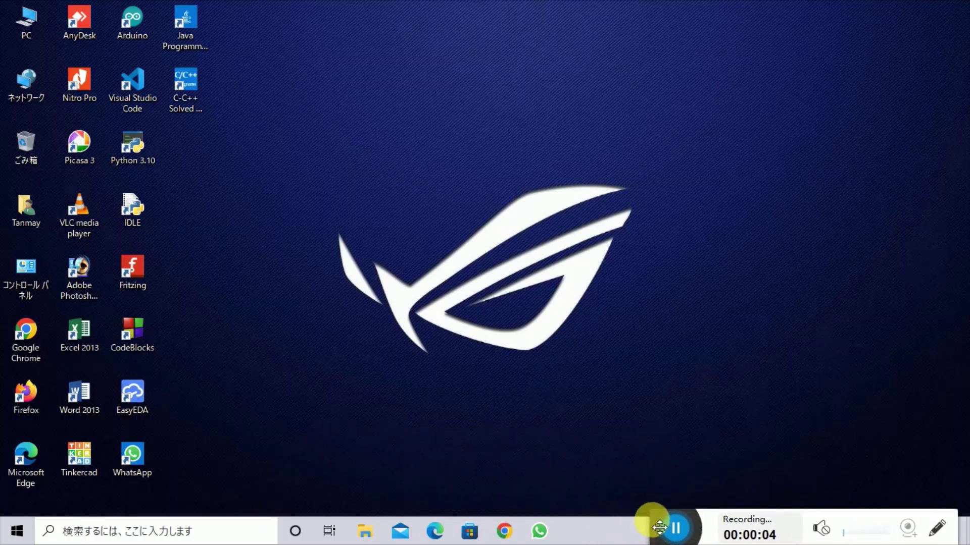
right_click(326, 71)
left_click(371, 111)
right_click(414, 115)
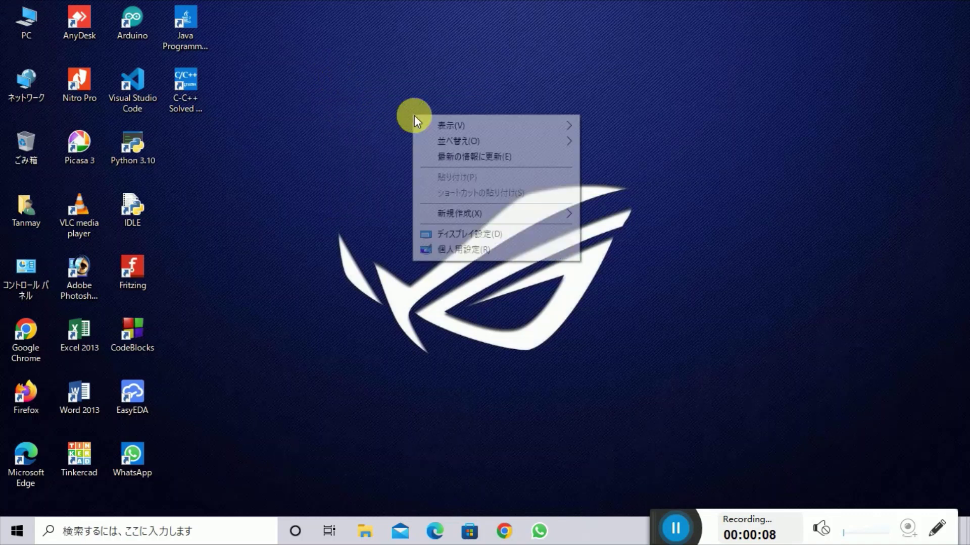
left_click(443, 158)
Step: Open the Start menu to check its entries in the new display language
left_click(10, 535)
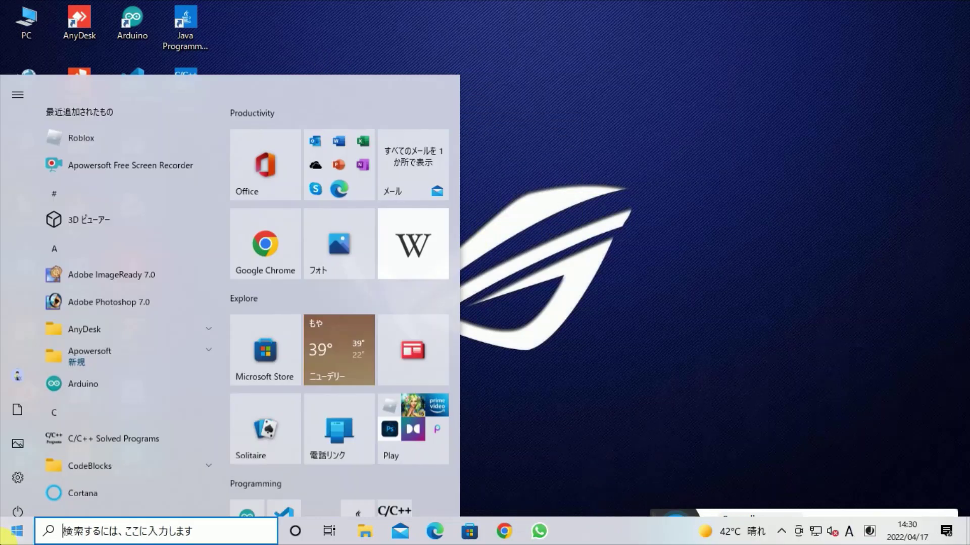
left_click(10, 534)
left_click(10, 534)
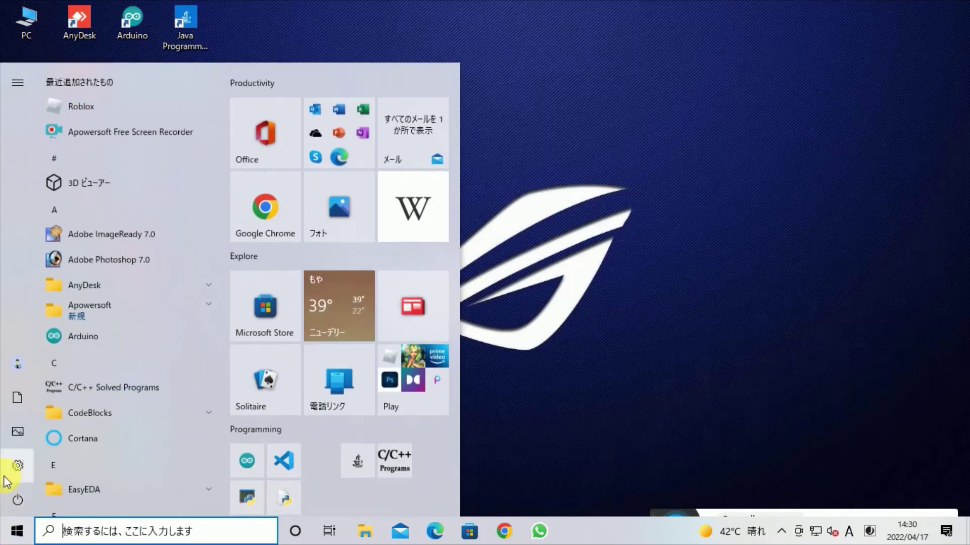
Step: Check the Japanese labels in Windows Settings and in the PC window, closing each one after viewing it
left_click(15, 470)
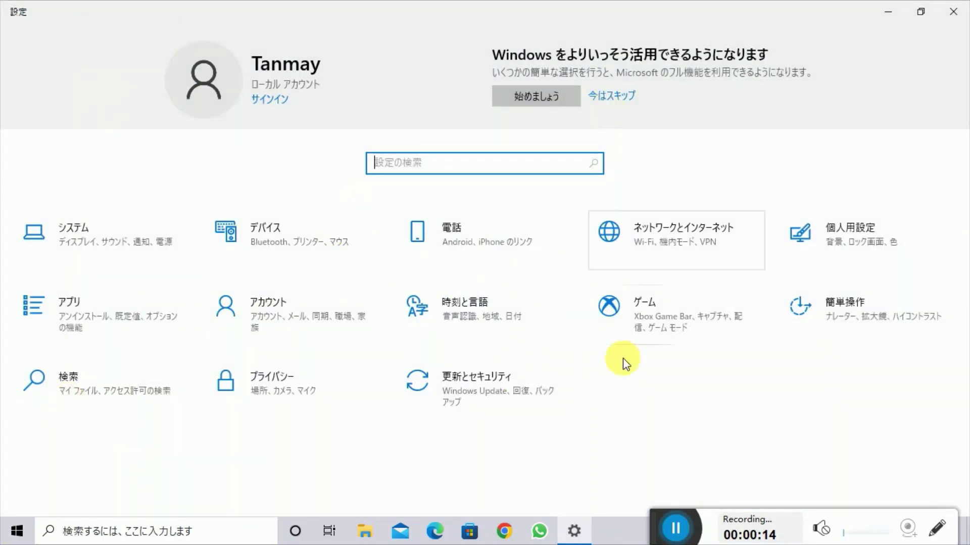
left_click(952, 11)
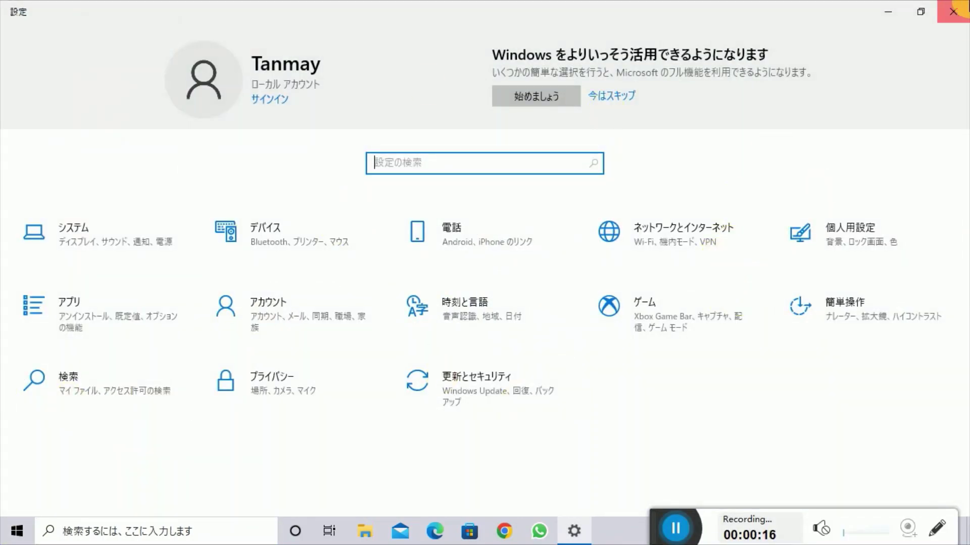
double_click(19, 25)
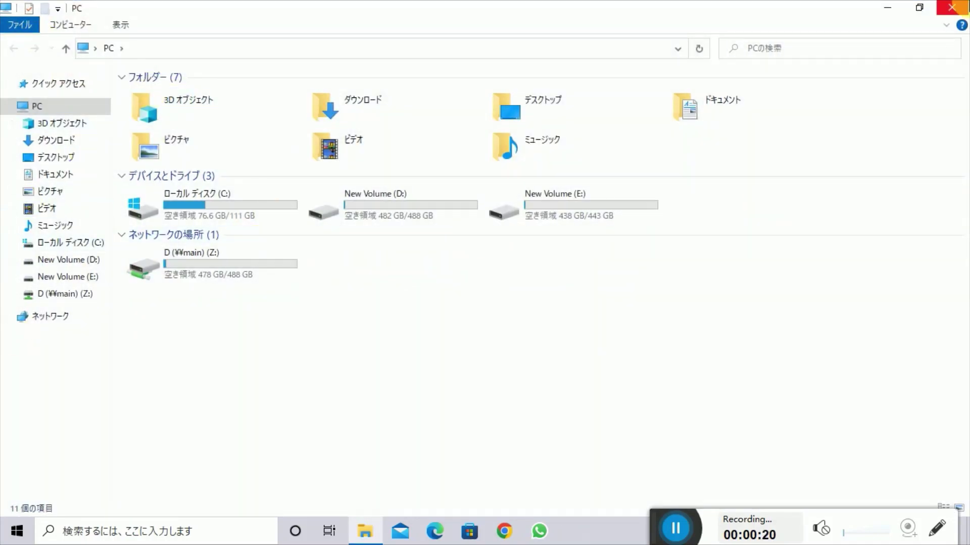
left_click(952, 7)
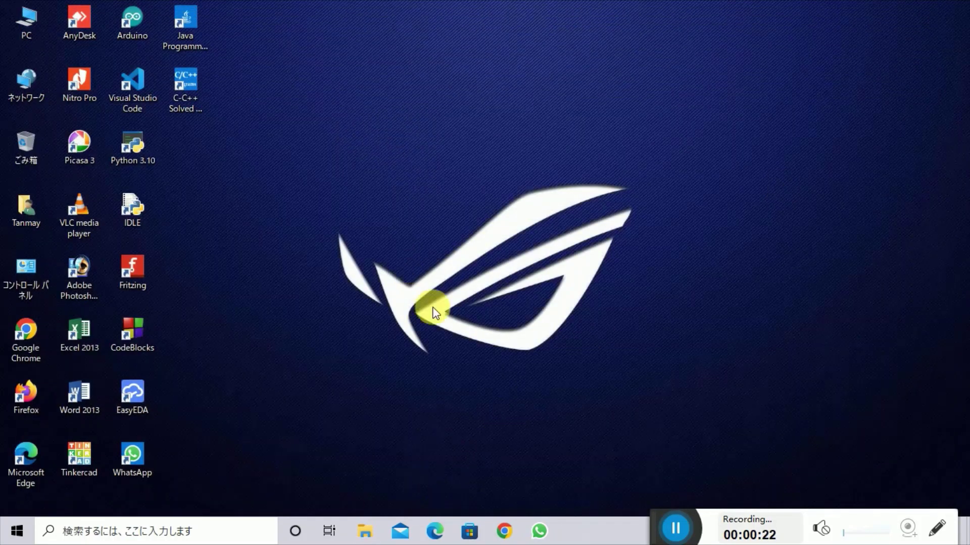
Step: Switch to Chrome and try hiragana input by entering a first name in the address bar of the New Tab page
left_click(500, 535)
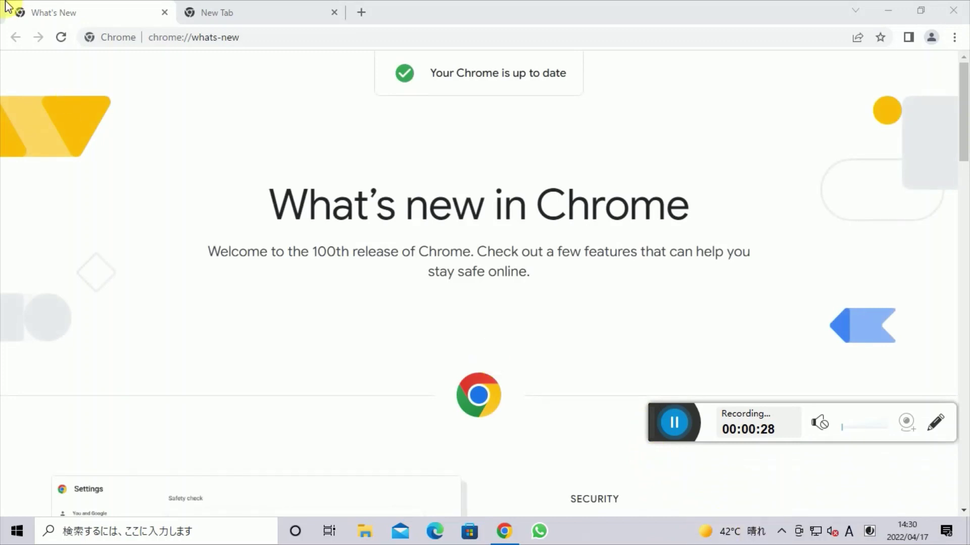
left_click(221, 10)
left_click(264, 44)
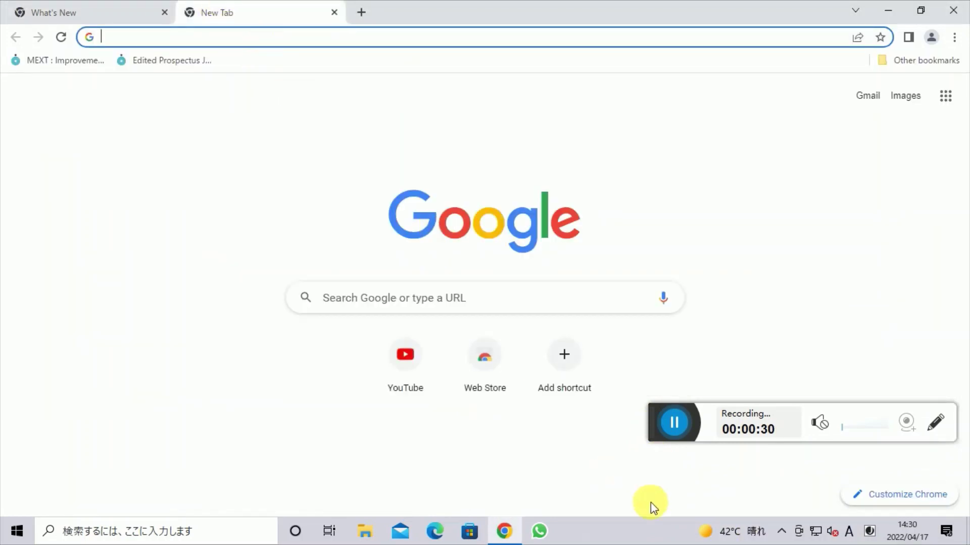
left_click(850, 533)
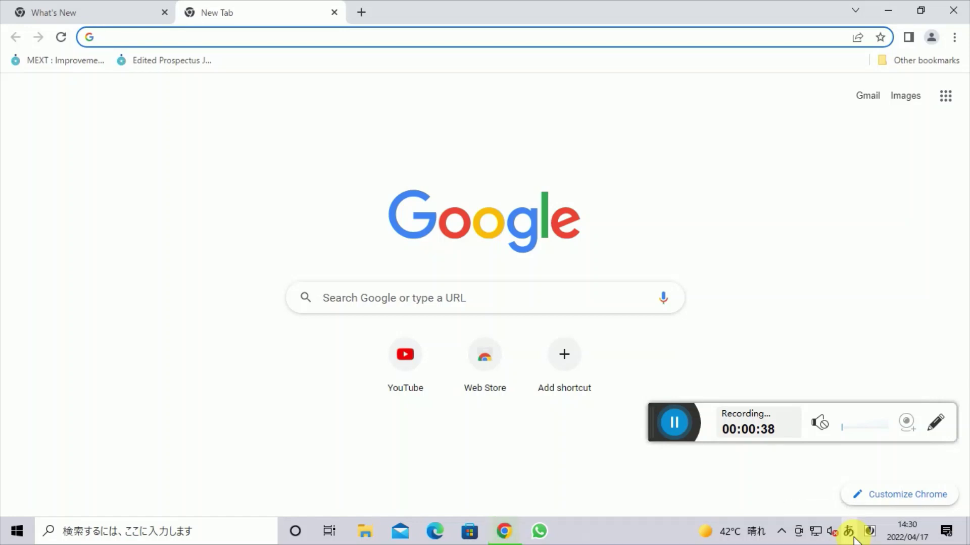
type("t")
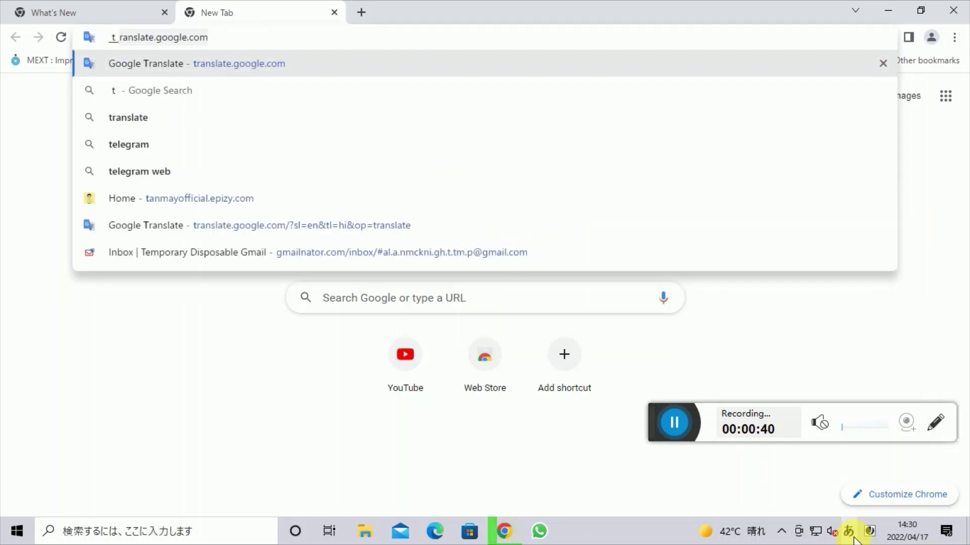
type("an")
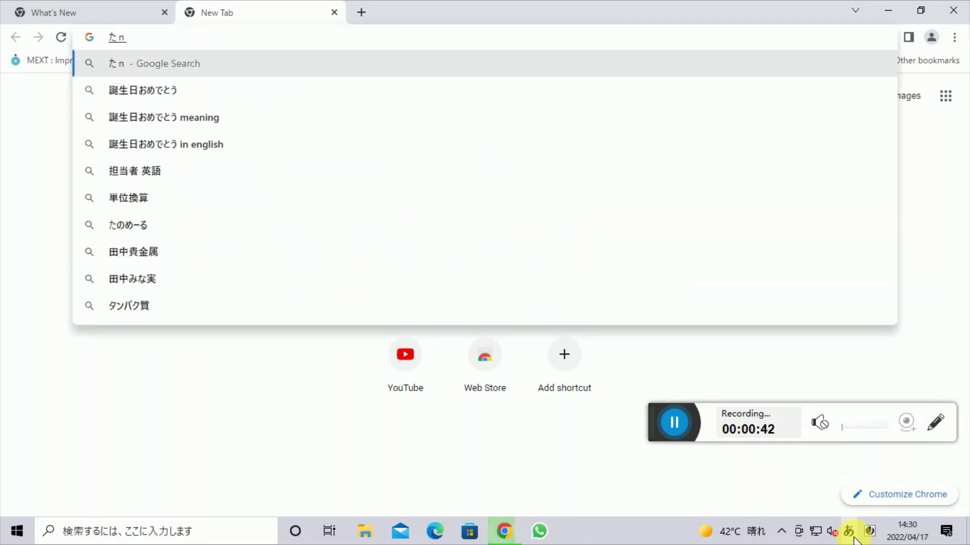
type("mei")
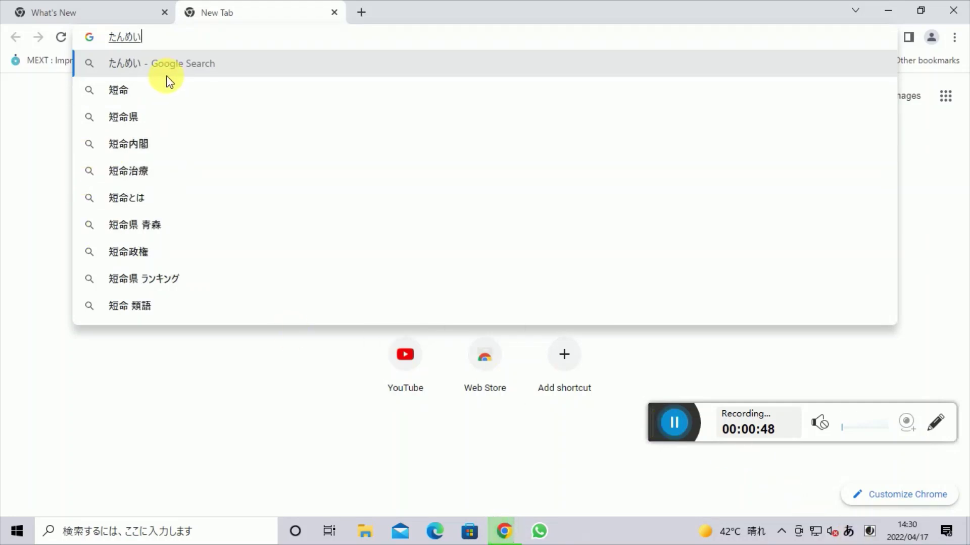
Step: Clear the hiragana text from the address bar and minimize Chrome
key("BackSpace")
key("BackSpace")
key("BackSpace")
key("BackSpace")
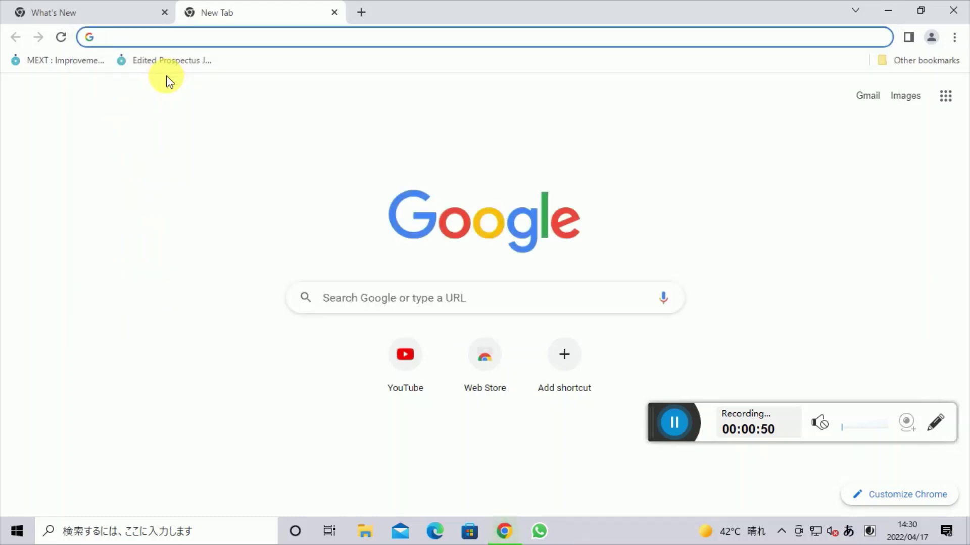
left_click(887, 10)
Step: Create a new text document on the desktop and open it in Notepad with hiragana input turned on
right_click(171, 135)
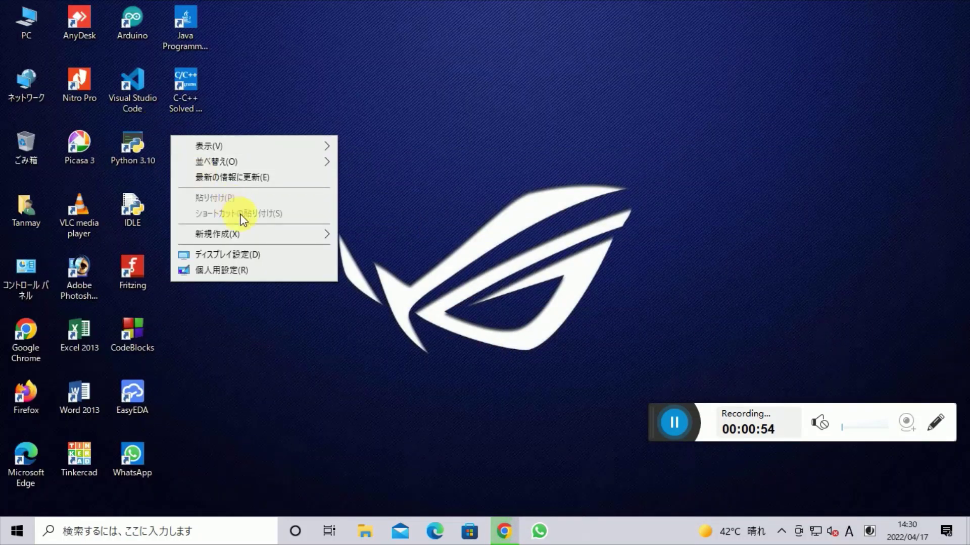
mouse_move(241, 232)
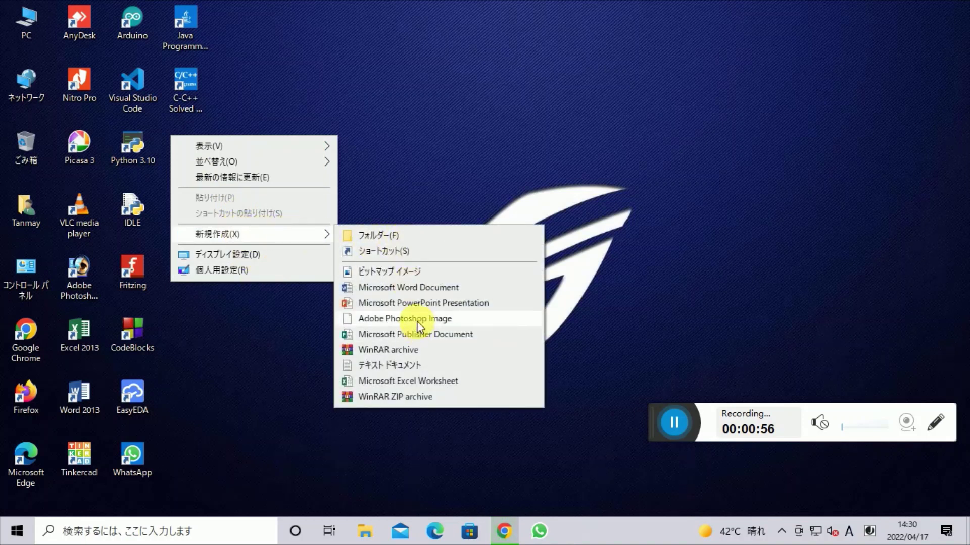
left_click(389, 367)
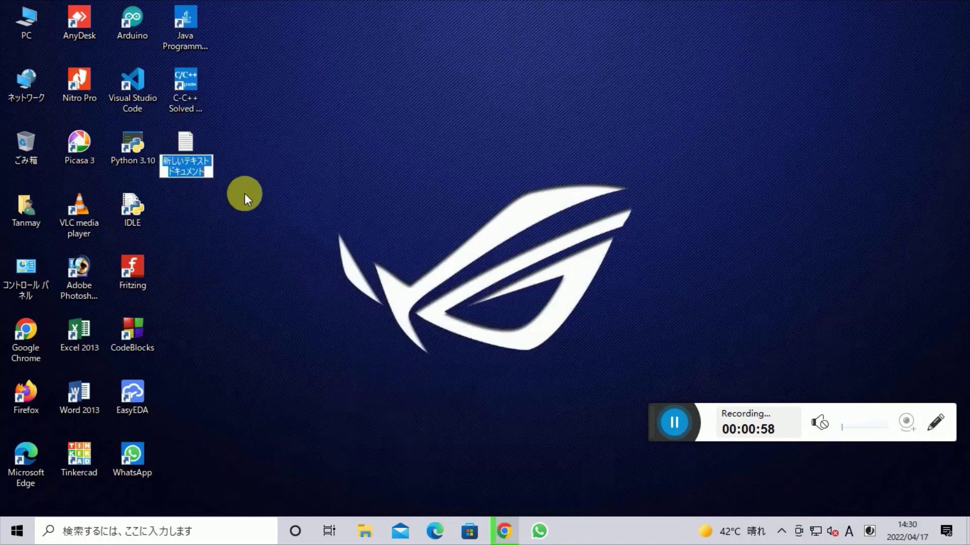
left_click(183, 144)
double_click(192, 144)
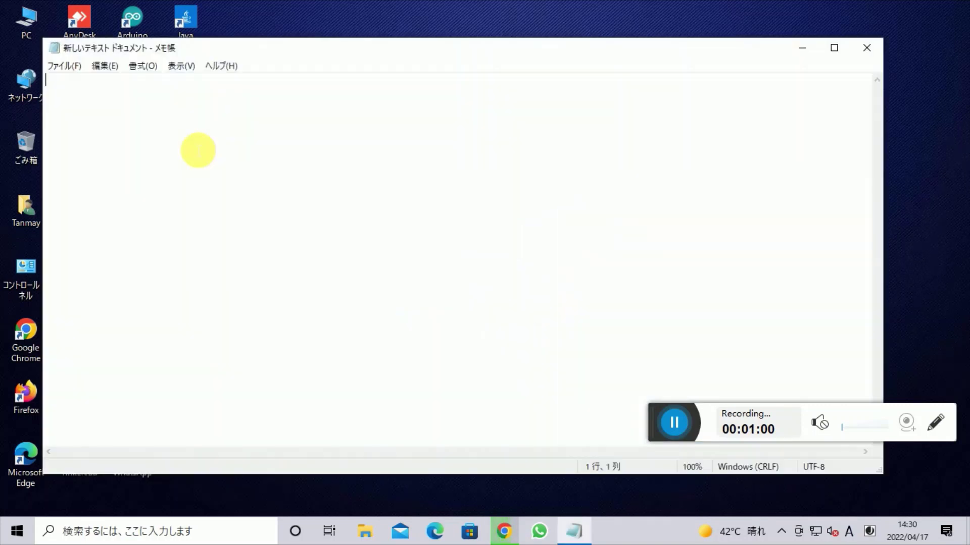
left_click(850, 531)
Step: Try entering a first name in hiragana, browse its conversion candidates, and erase the text
type("tanm")
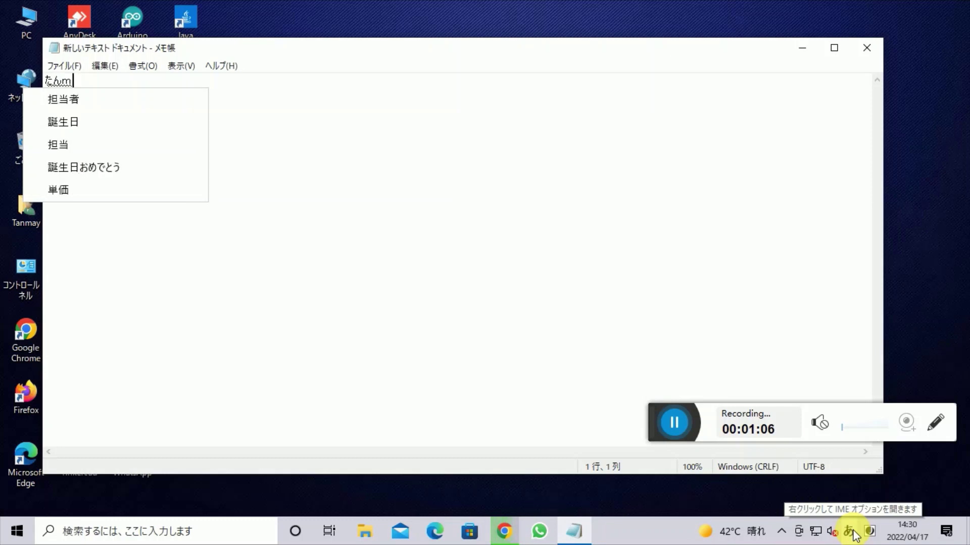
type("ei")
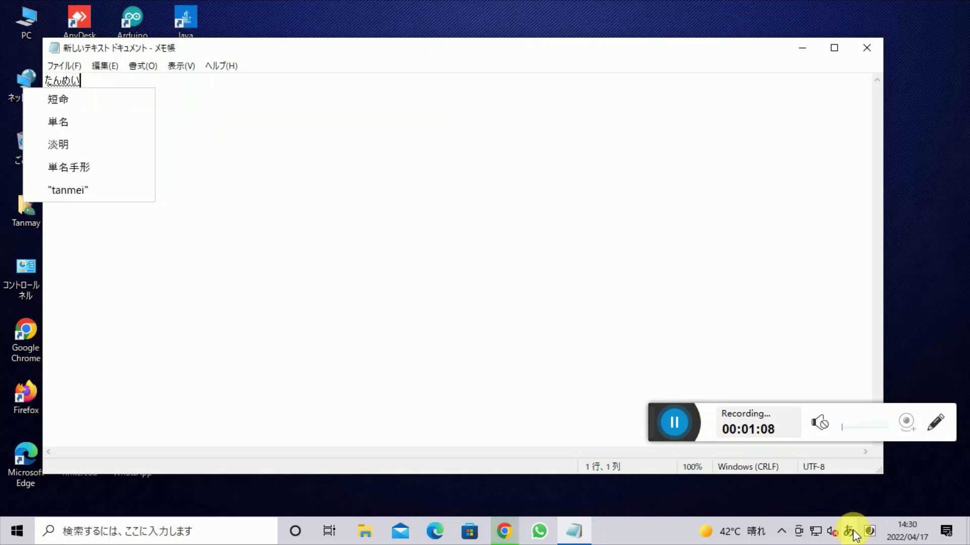
scroll(106, 144, "down", 2)
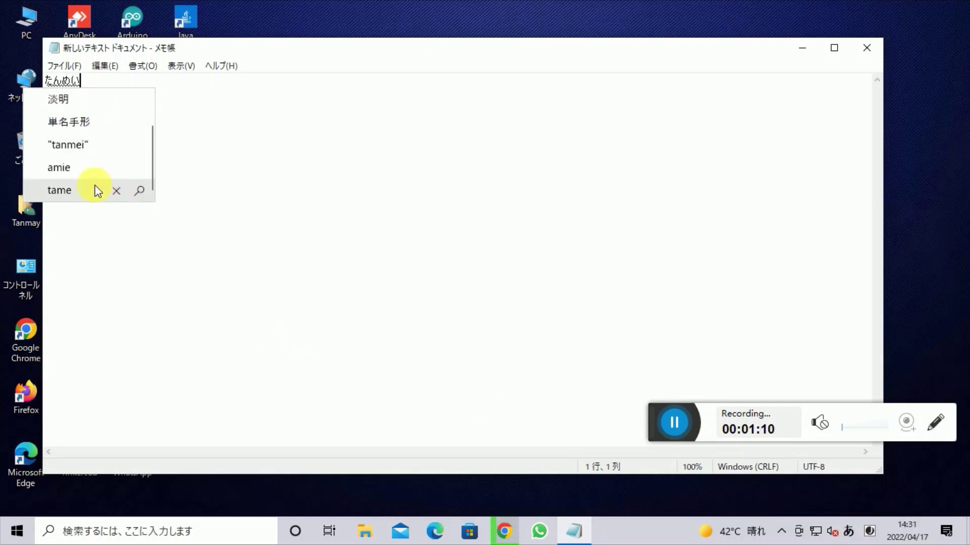
scroll(94, 186, "up", 2)
key("BackSpace")
key("BackSpace")
key("BackSpace")
key("BackSpace")
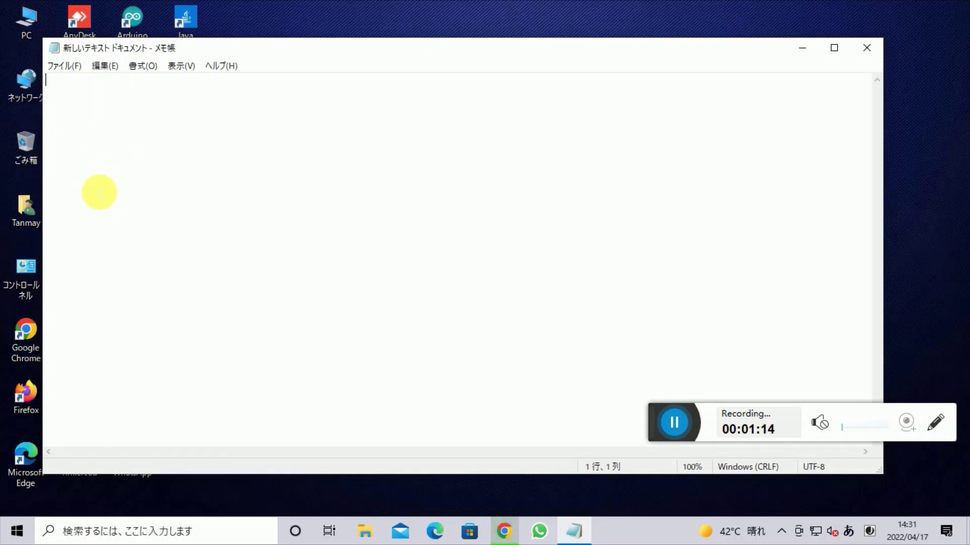
Step: Enter the same first name in hiragana again, review the suggested conversions once more, and delete it
type("t")
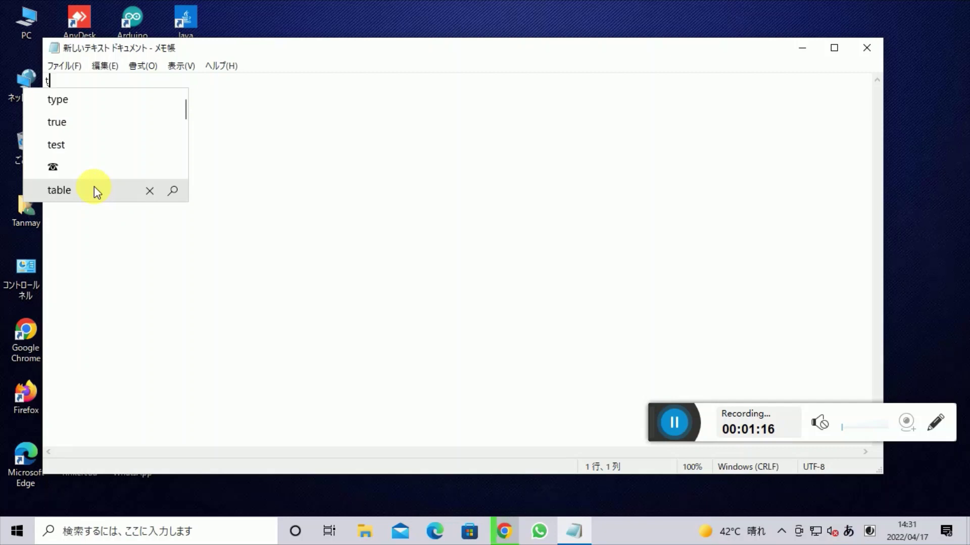
type("anmei")
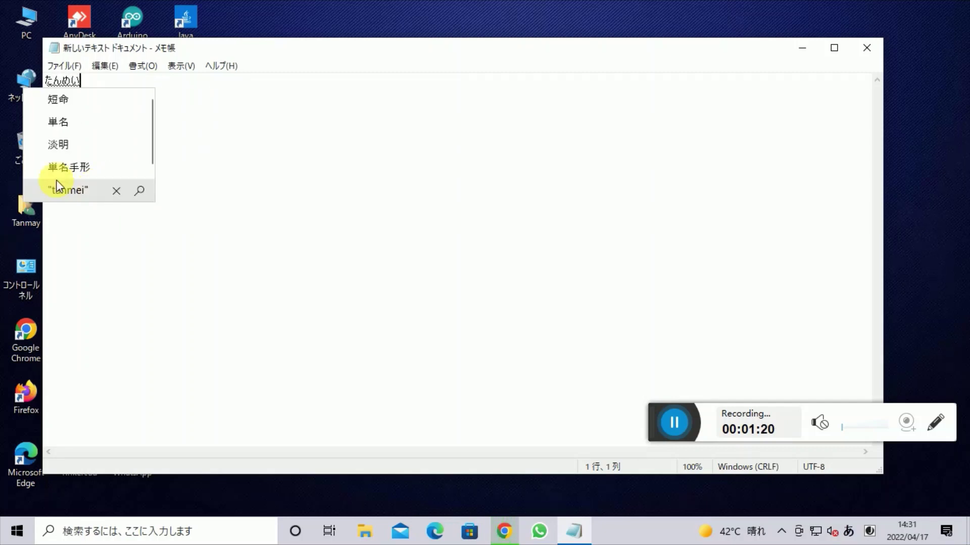
scroll(75, 167, "down", 2)
scroll(75, 166, "up", 2)
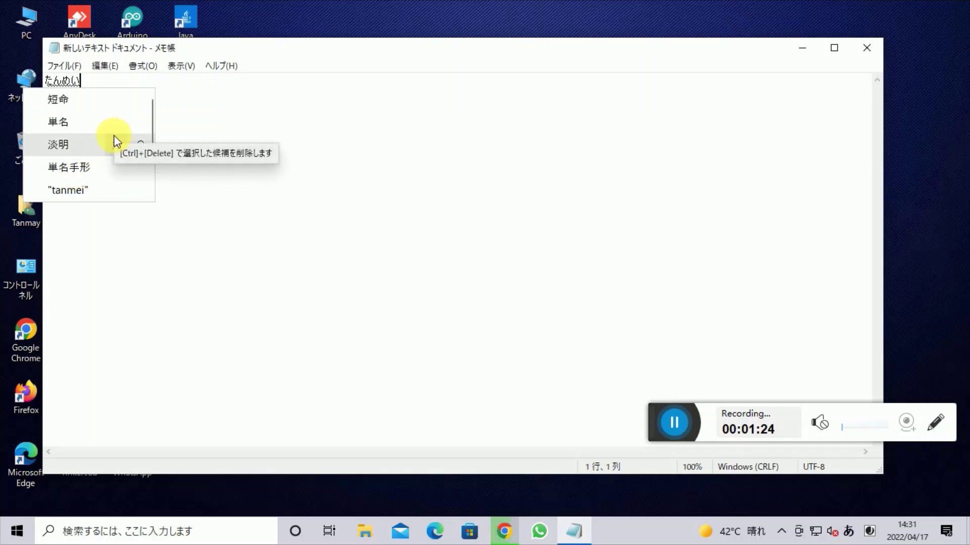
scroll(117, 143, "down", 2)
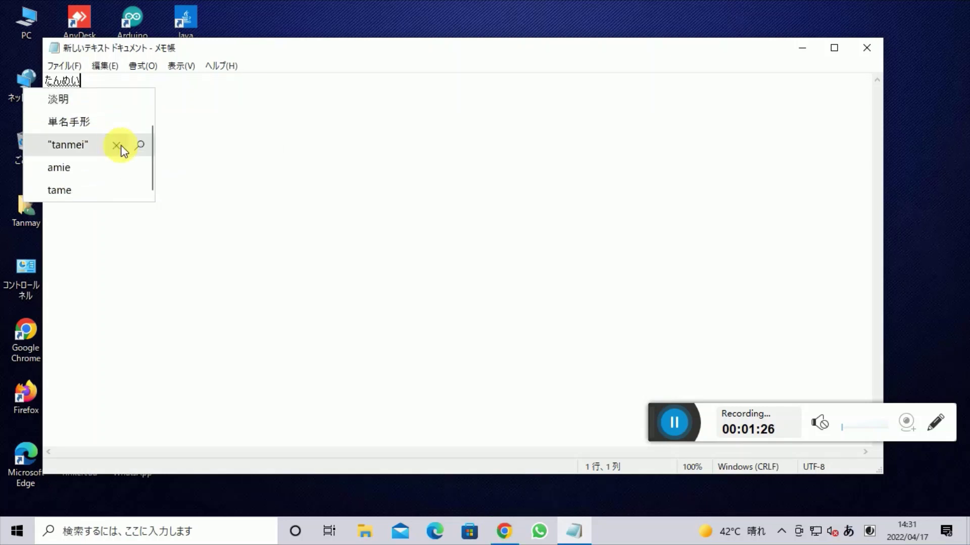
key("BackSpace")
key("BackSpace")
key("BackSpace")
key("BackSpace")
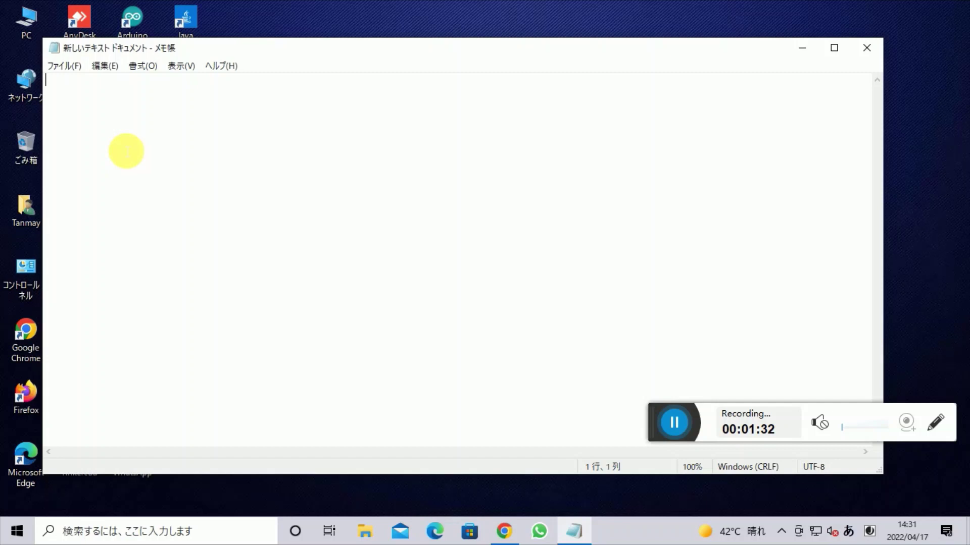
Step: Write こんにちは、 in the text document using the suggested conversions, and close Notepad without saving
type("k")
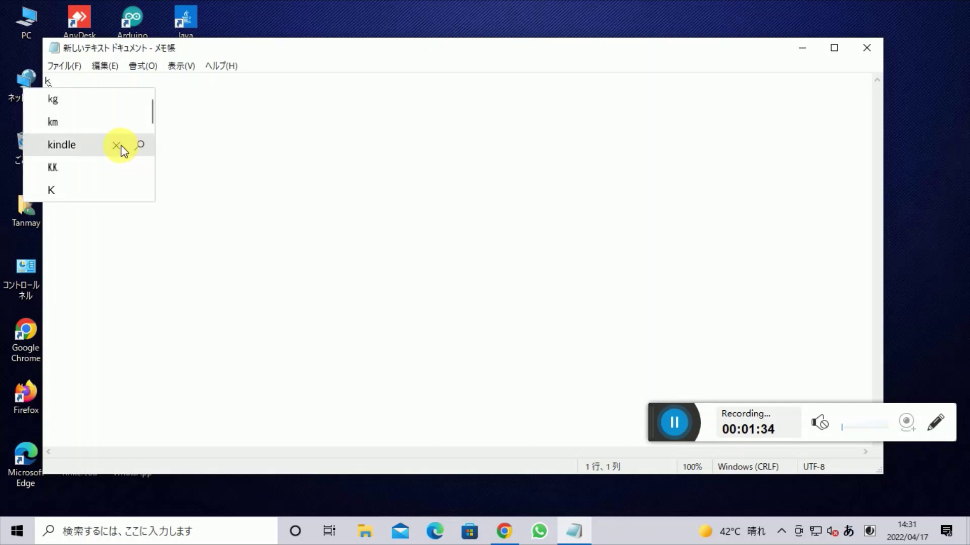
type("onnich")
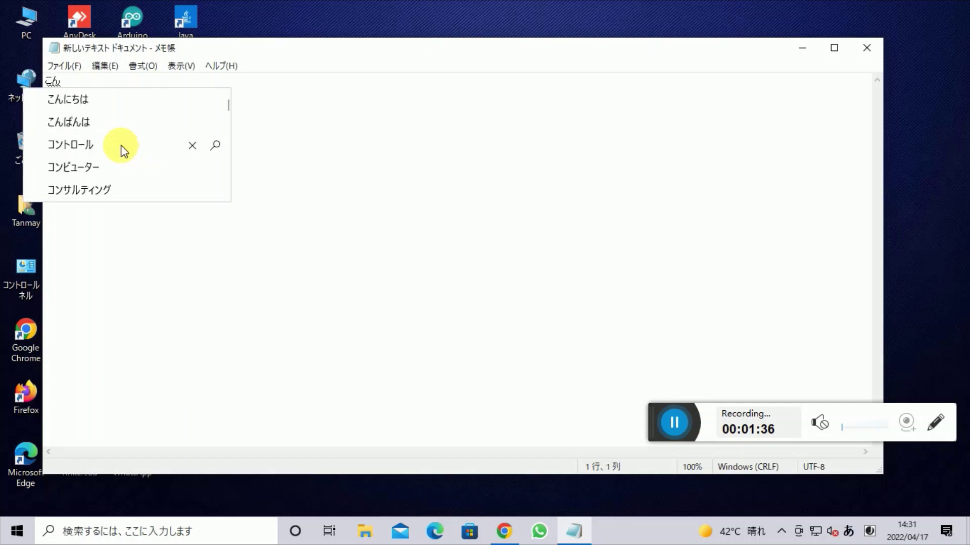
type("iw")
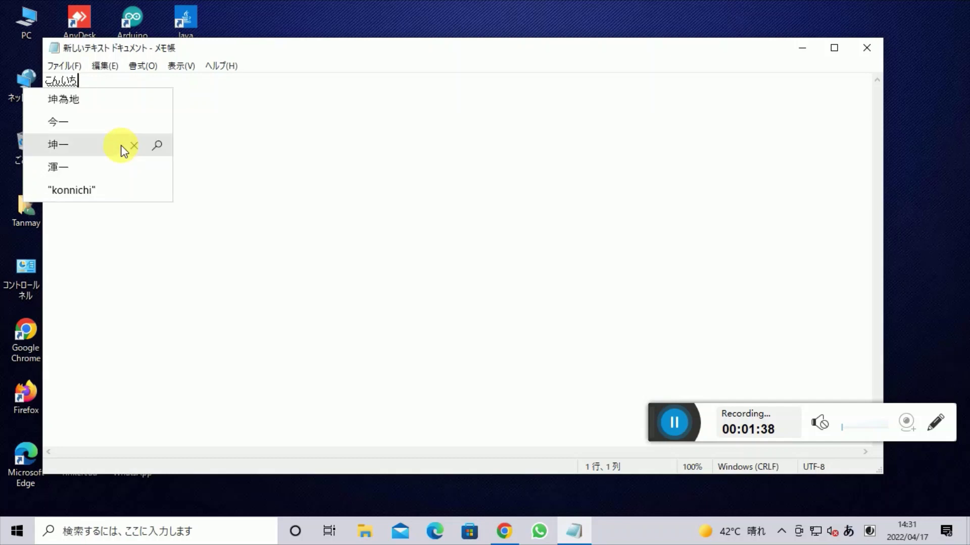
key("BackSpace")
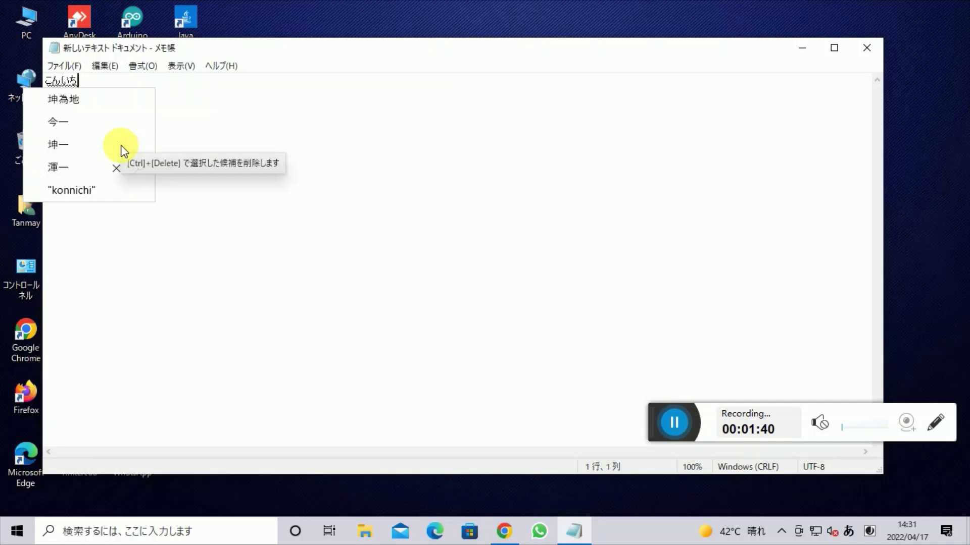
type("ha")
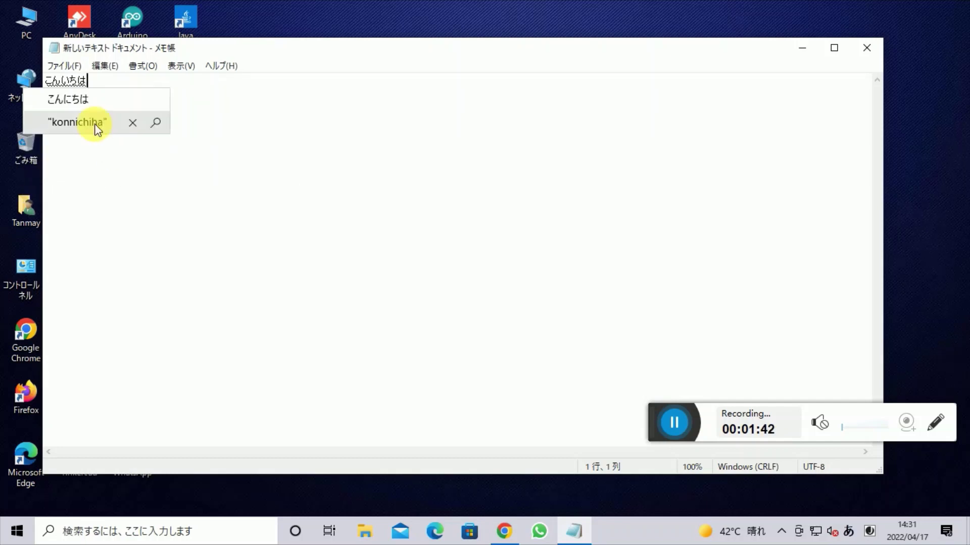
left_click(92, 103)
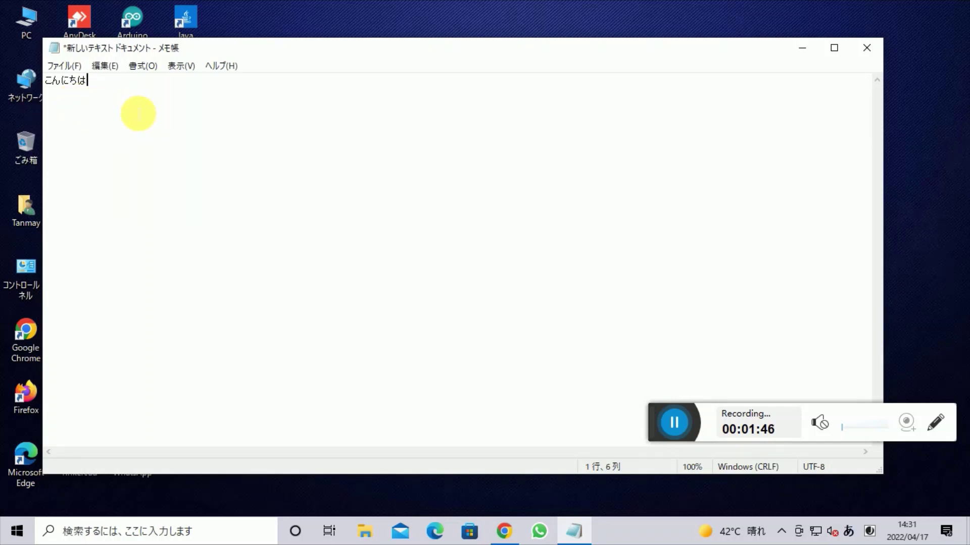
type(",")
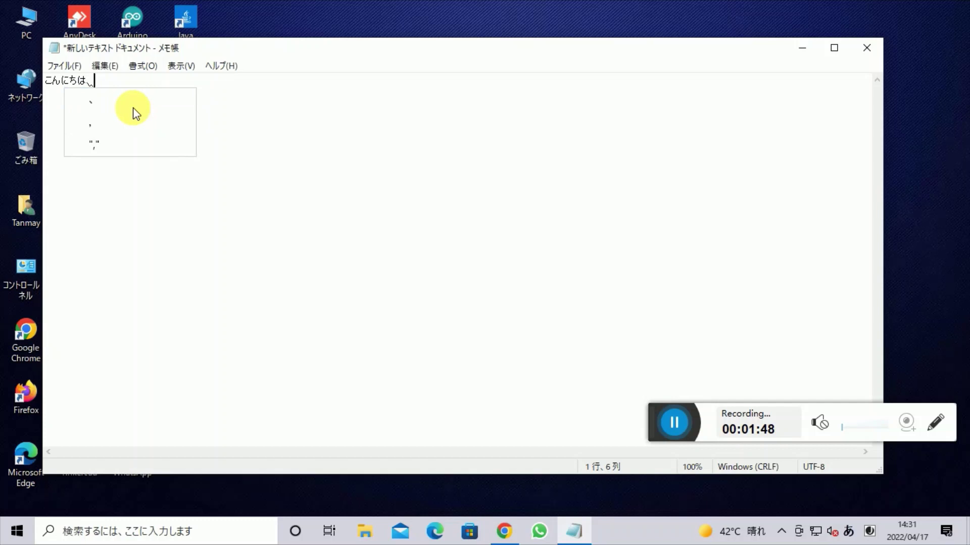
left_click(94, 107)
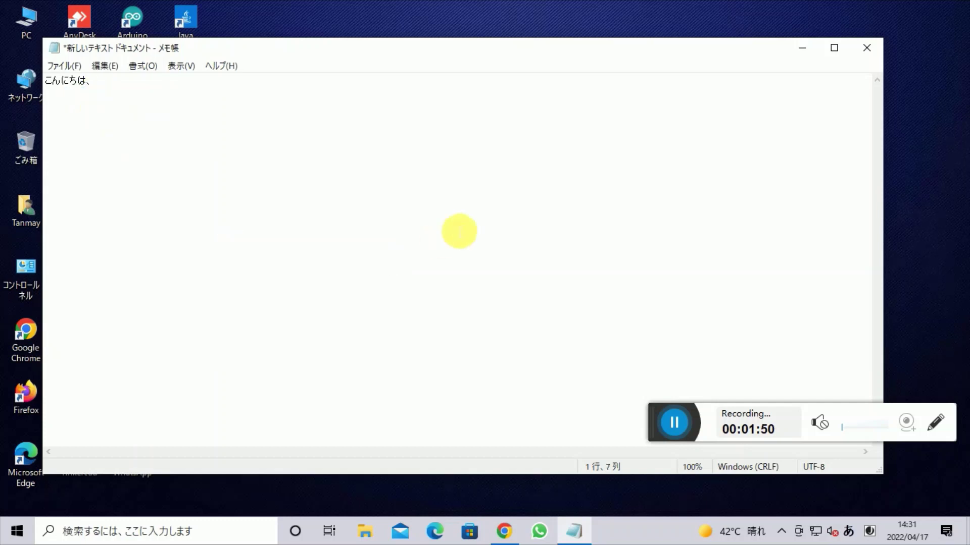
left_click(867, 47)
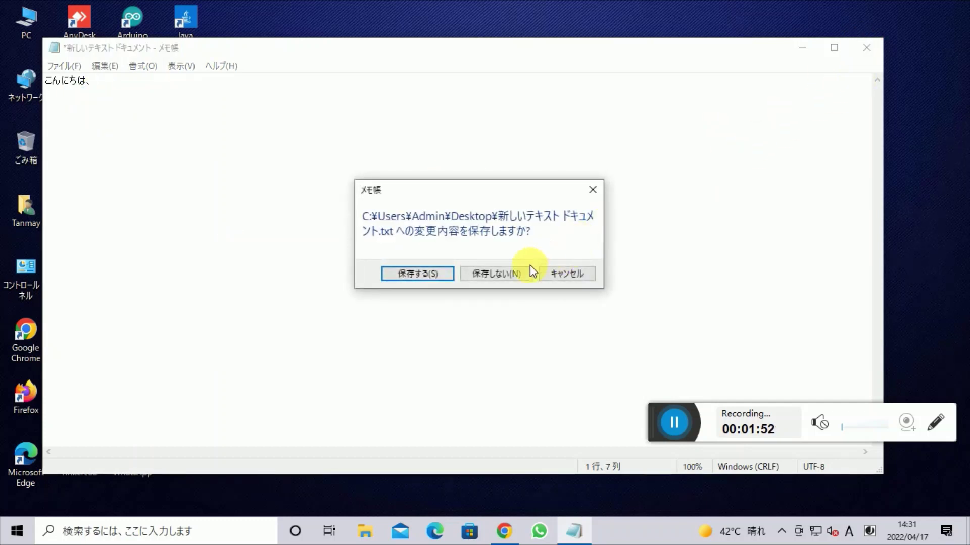
left_click(519, 276)
Step: Delete the new text document from the desktop and refresh the desktop twice
left_click(196, 132)
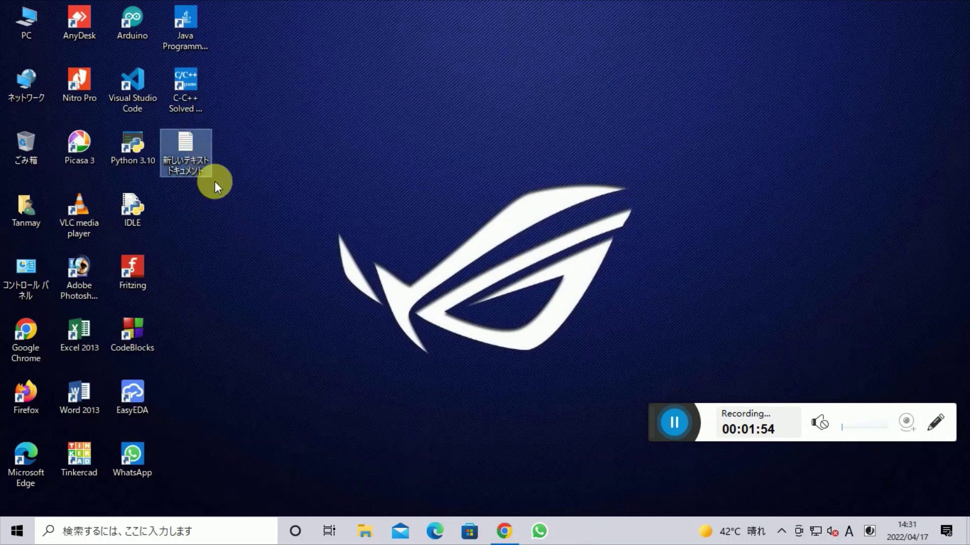
right_click(197, 153)
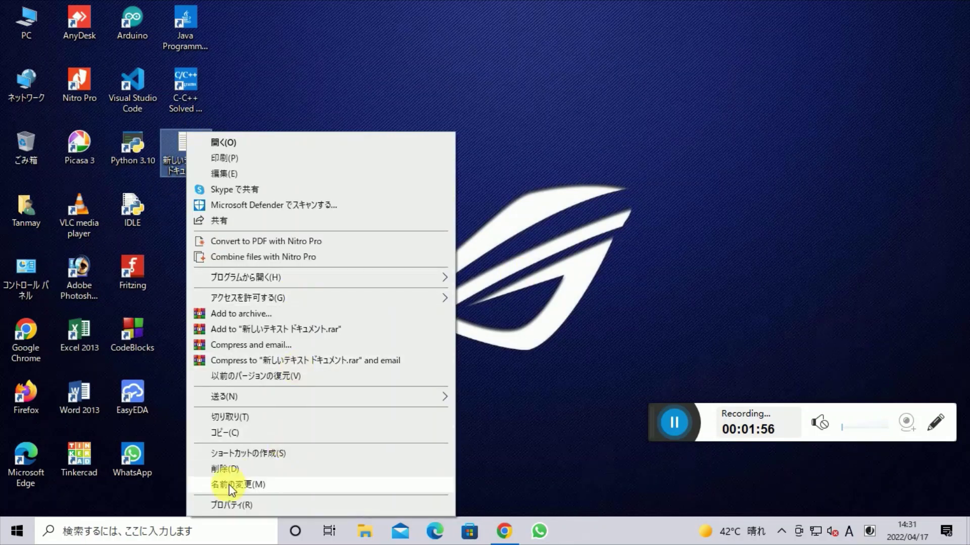
left_click(233, 469)
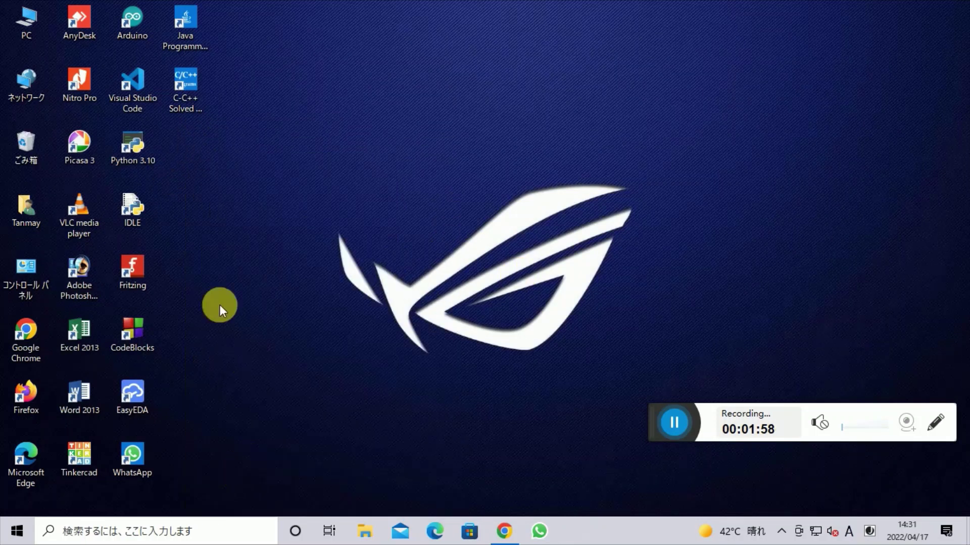
right_click(199, 180)
left_click(283, 228)
right_click(319, 144)
left_click(339, 186)
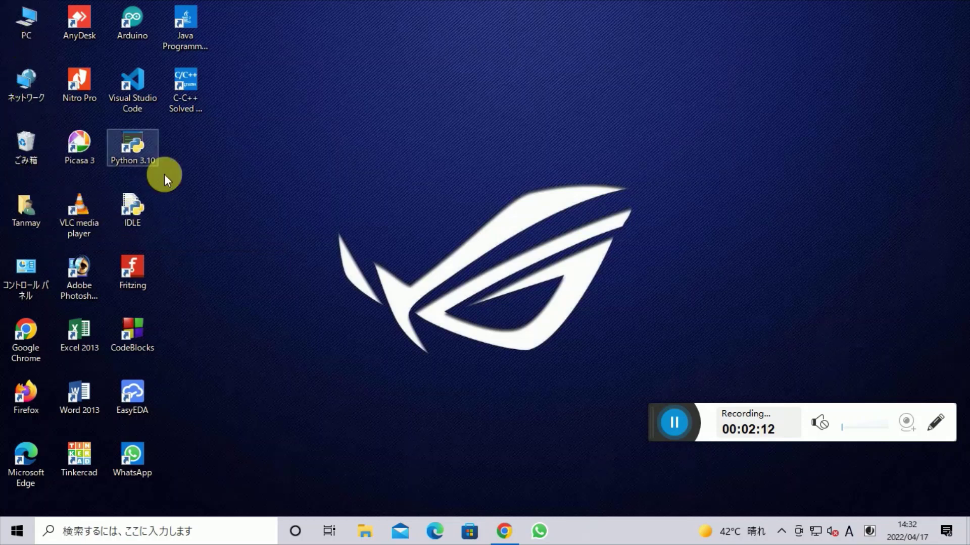
Step: Switch to Chrome, try entering a first name in hiragana in the address bar, and erase it
left_click(503, 530)
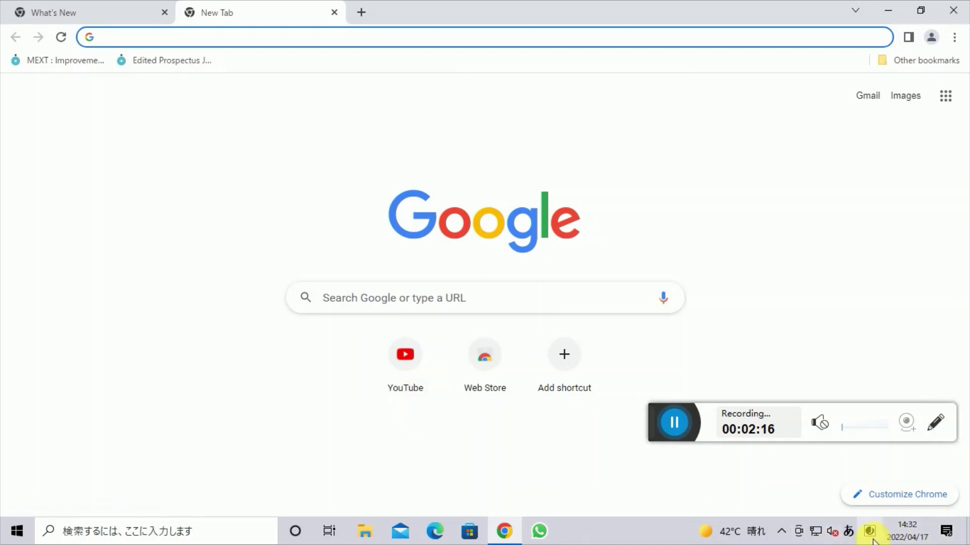
type("t")
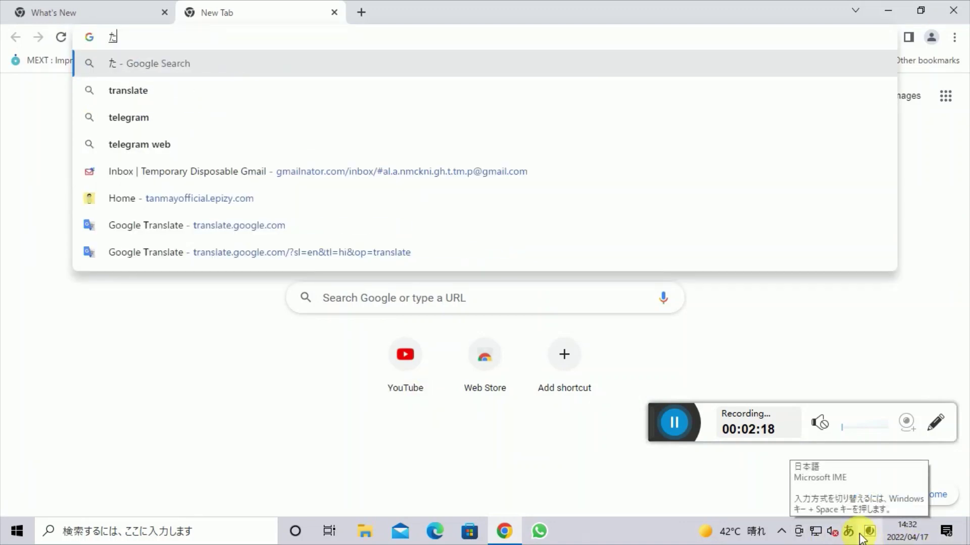
type("a")
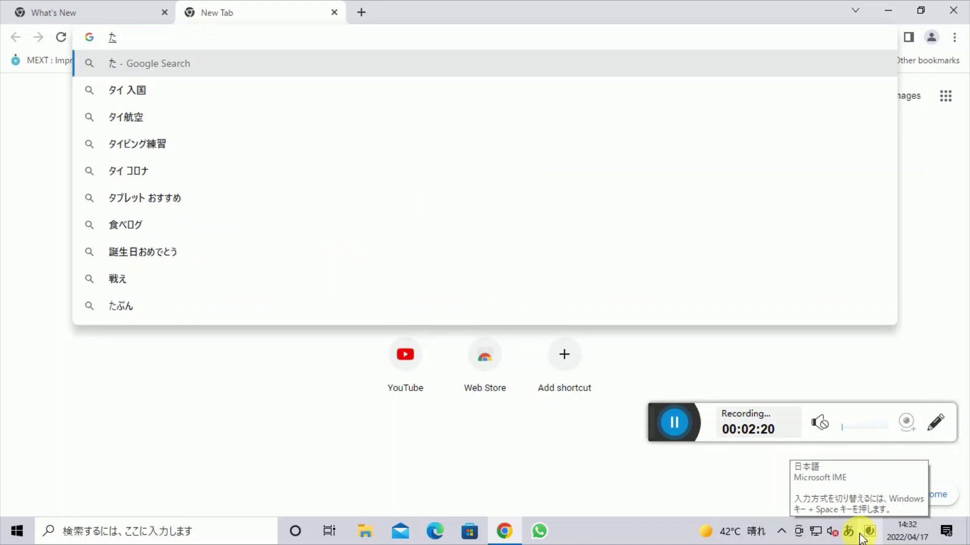
type("nme")
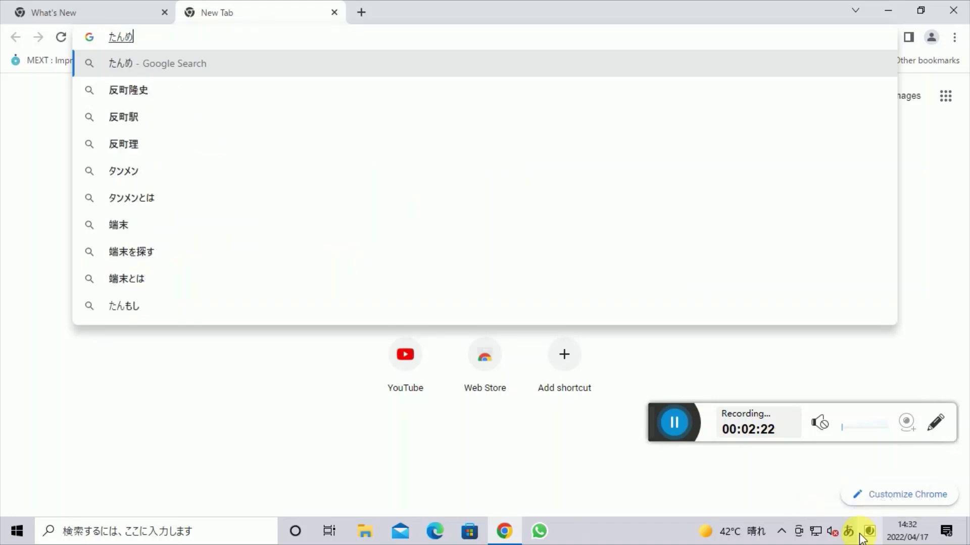
type("i")
key("BackSpace")
key("BackSpace")
key("BackSpace")
key("BackSpace")
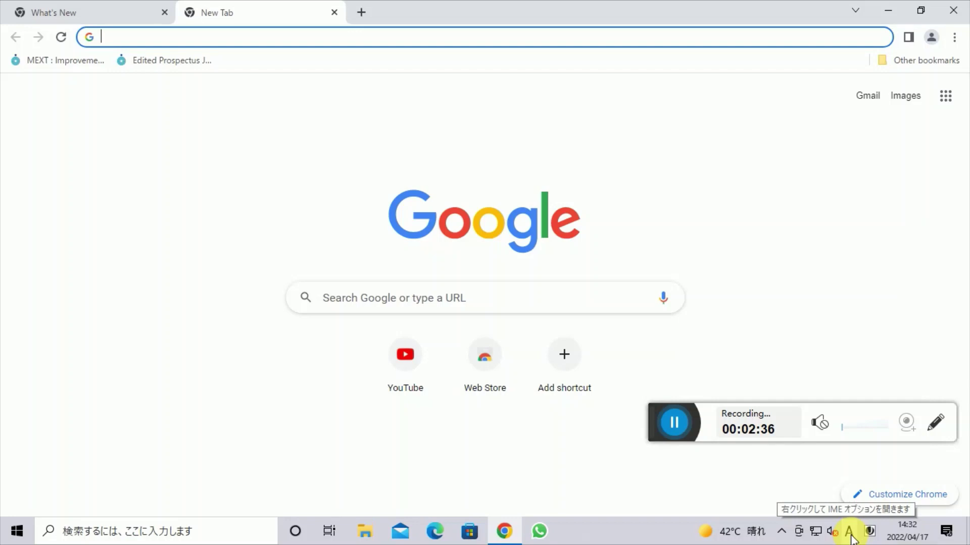
Step: With alphanumeric input on, try the same first name in Latin letters in the address bar, erase it, and close Chrome
type("tanma")
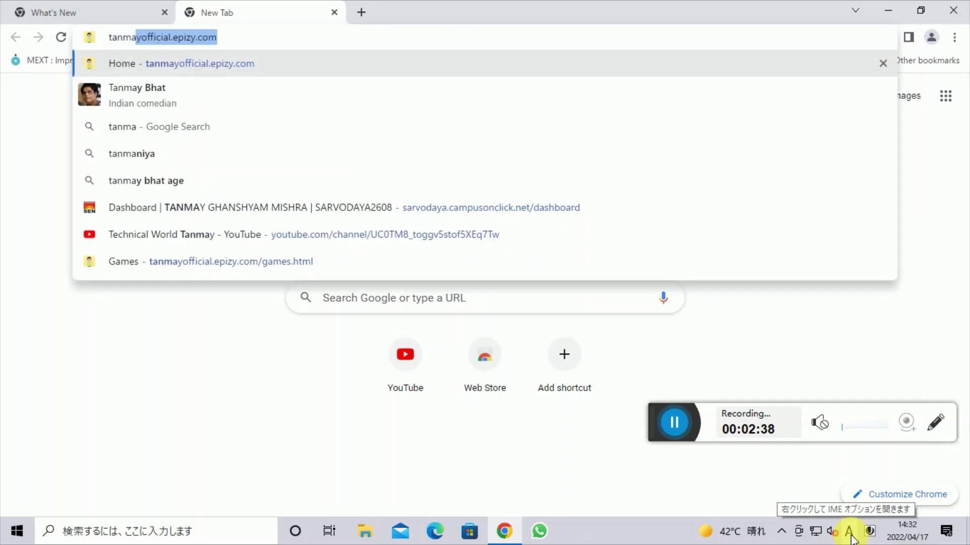
type("y")
key("BackSpace")
key("BackSpace")
key("BackSpace")
key("BackSpace")
key("BackSpace")
key("BackSpace")
key("BackSpace")
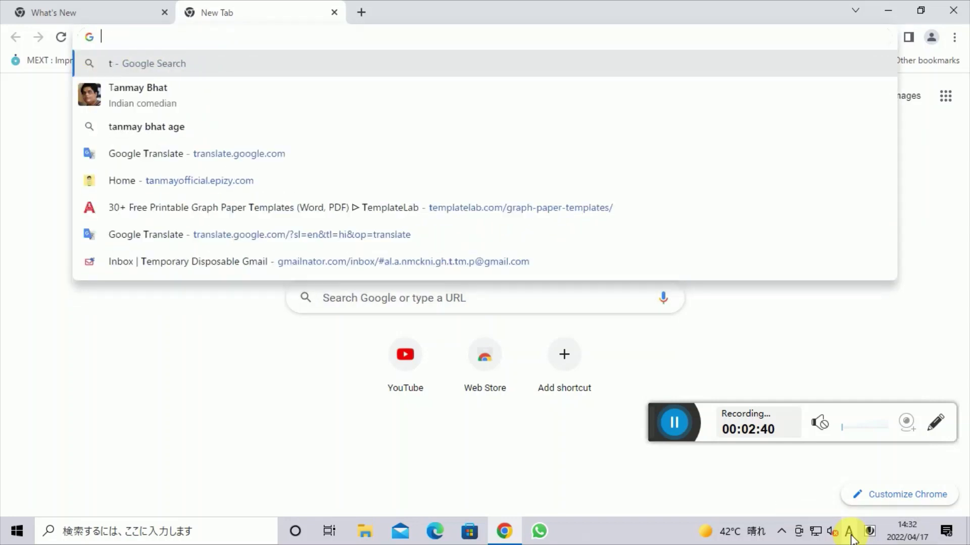
left_click(953, 10)
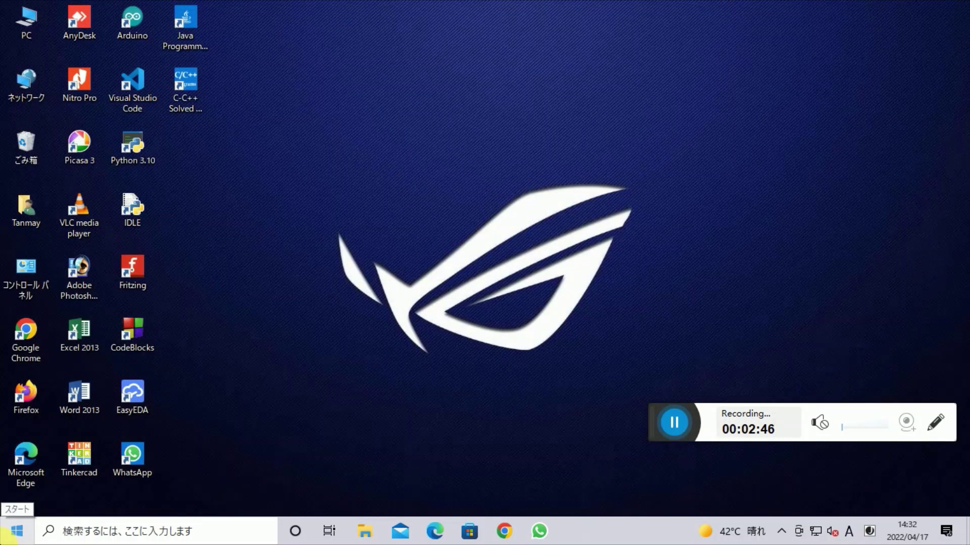
Step: Check the Japanese Start menu and open the 言語 (Language) page of the Windows time and language settings
left_click(10, 537)
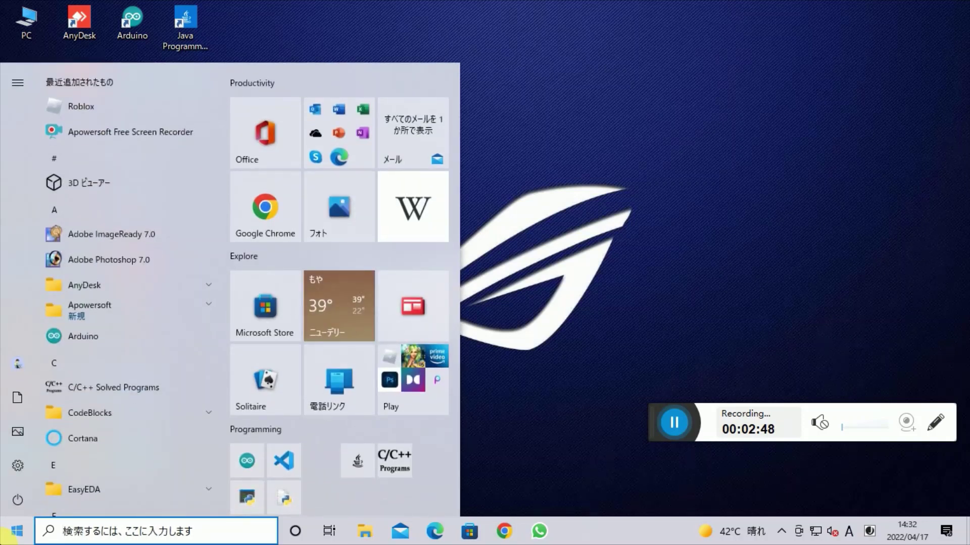
left_click(16, 531)
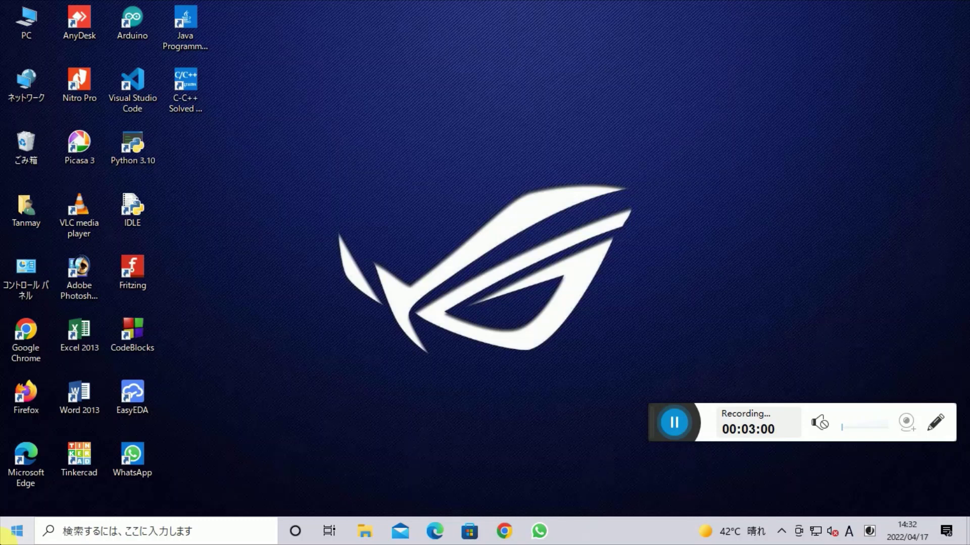
left_click(11, 533)
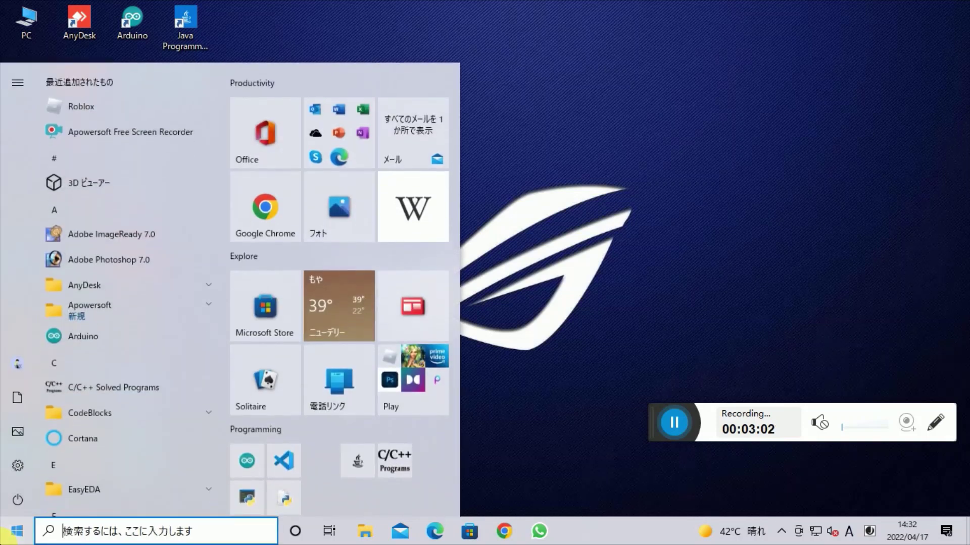
mouse_move(17, 498)
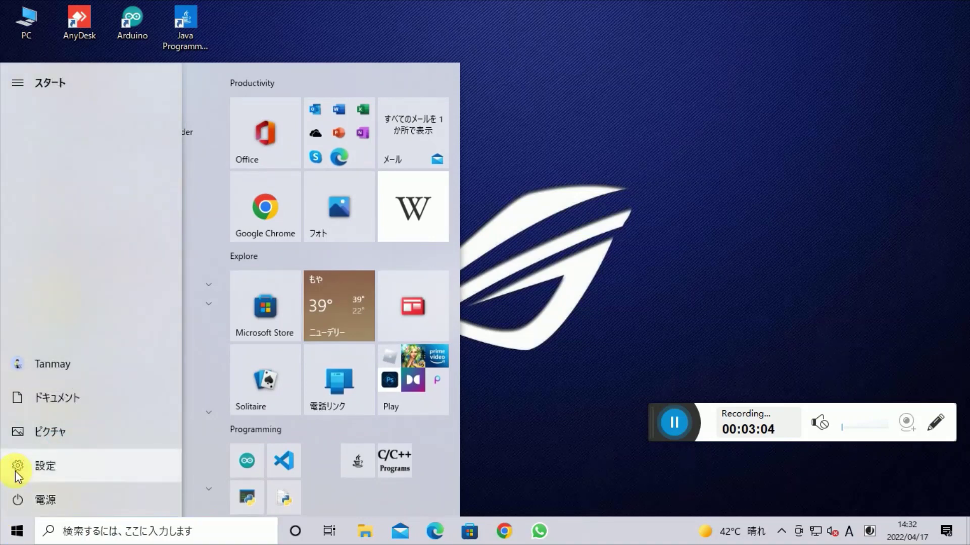
left_click(15, 468)
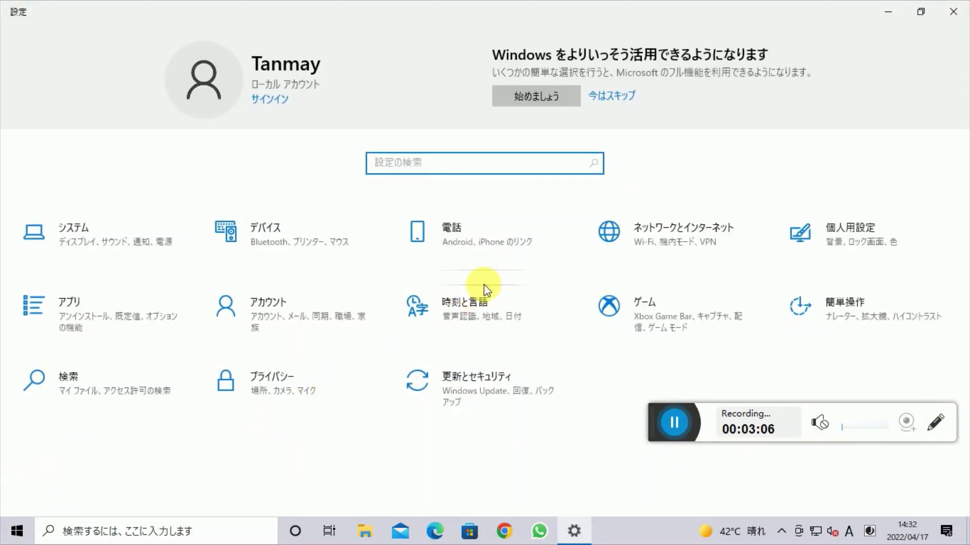
left_click(480, 323)
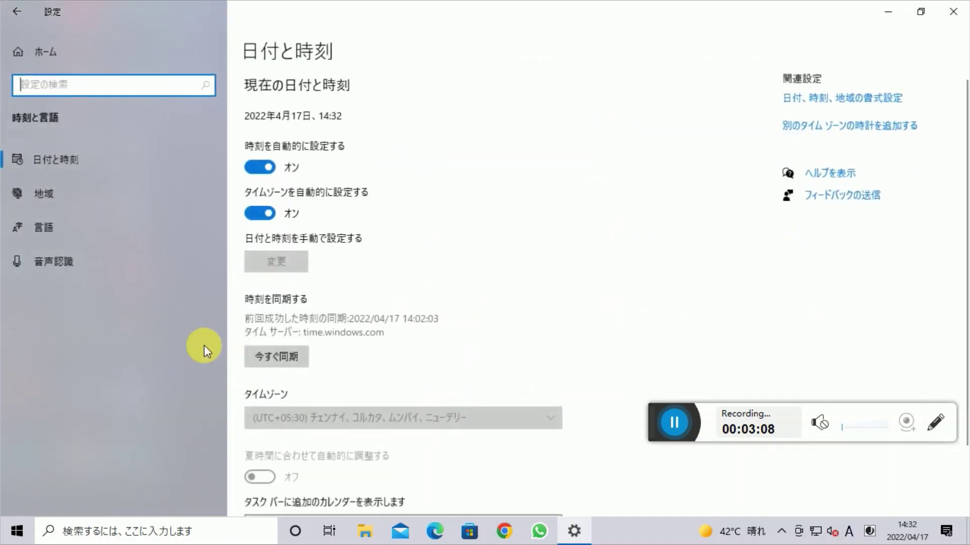
left_click(104, 226)
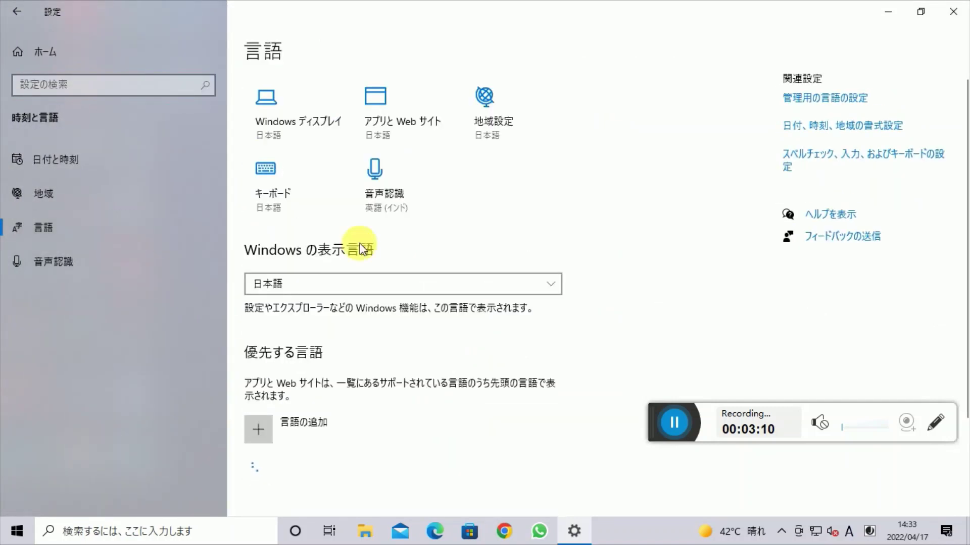
Step: Set the Windows display language to English (United Kingdom)
scroll(404, 243, "down", 3)
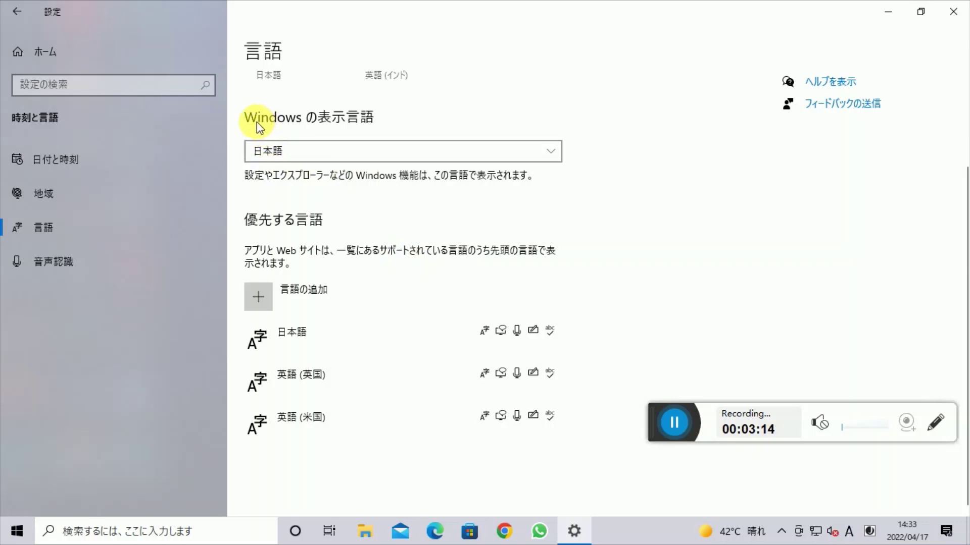
left_click(289, 150)
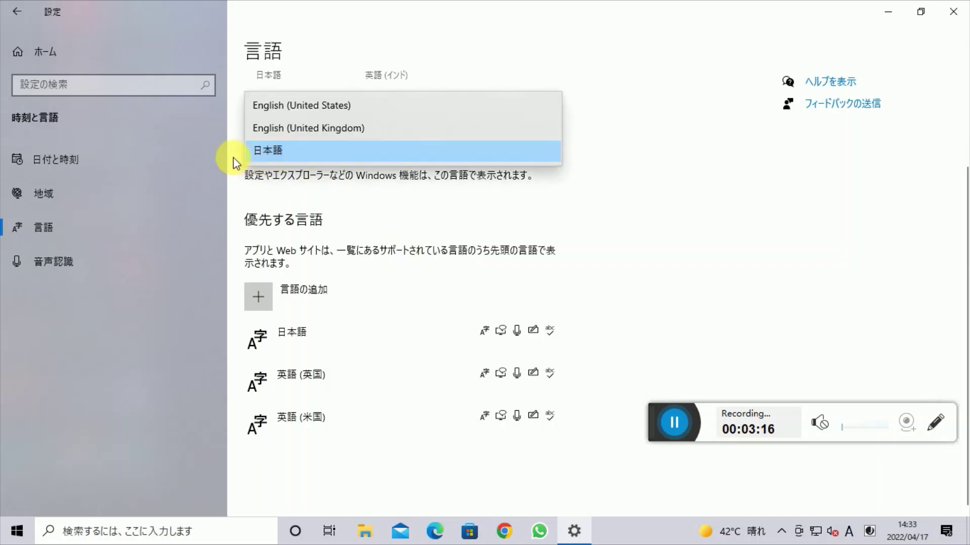
left_click(271, 152)
left_click(275, 153)
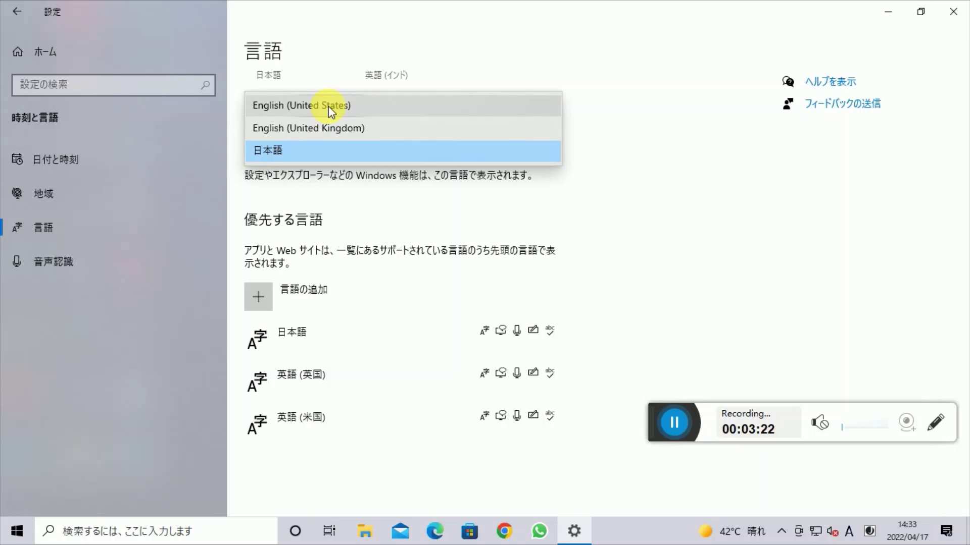
left_click(331, 129)
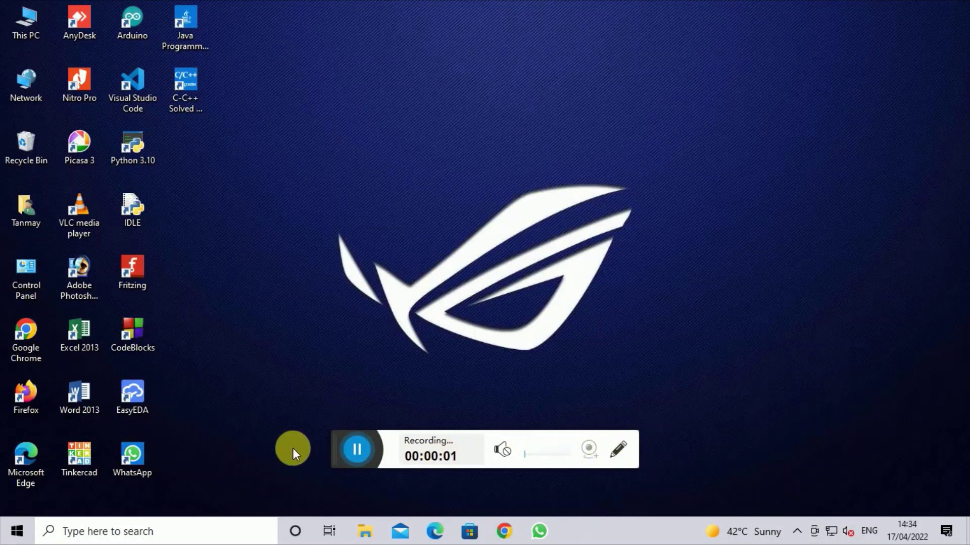
Step: Refresh the desktop and check the Start menu in the restored English interface
left_click_drag(329, 447, 673, 531)
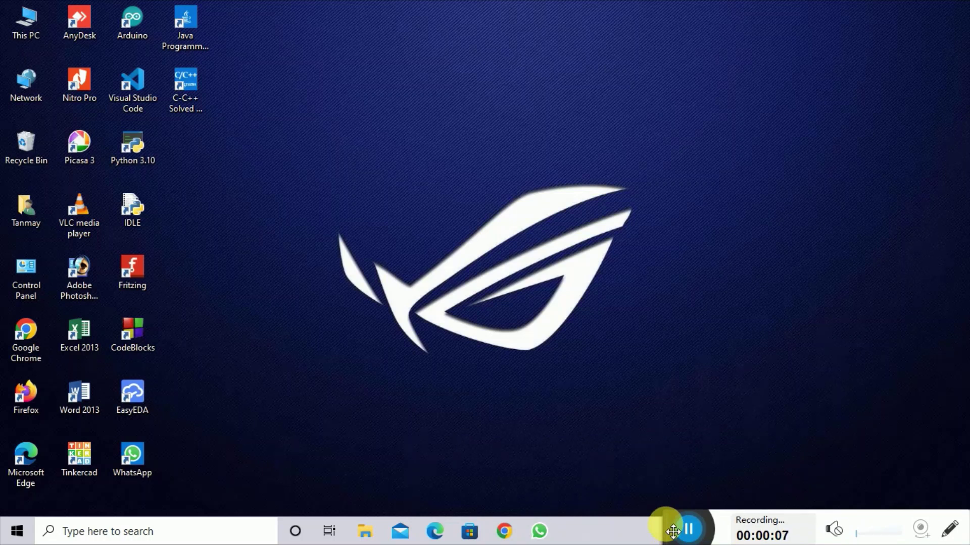
right_click(295, 134)
left_click(325, 181)
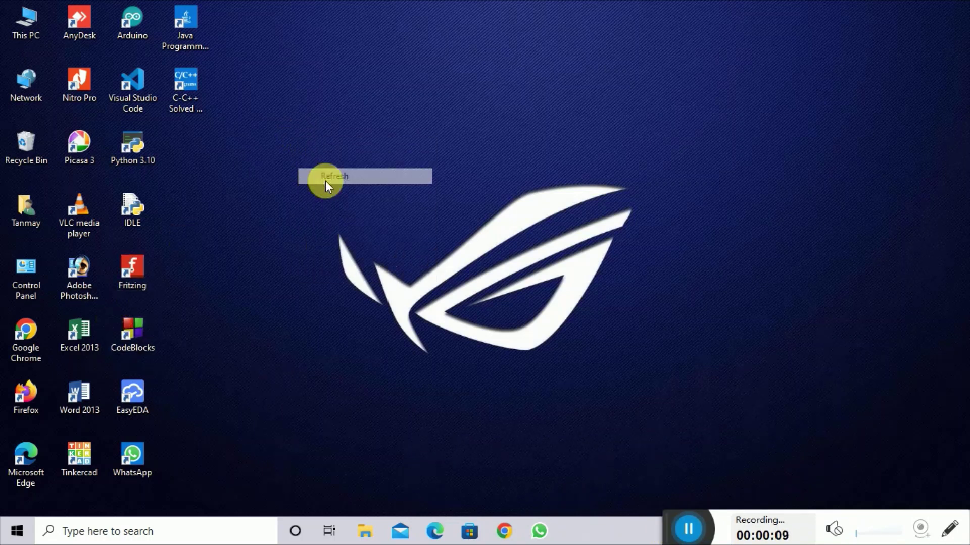
left_click(7, 537)
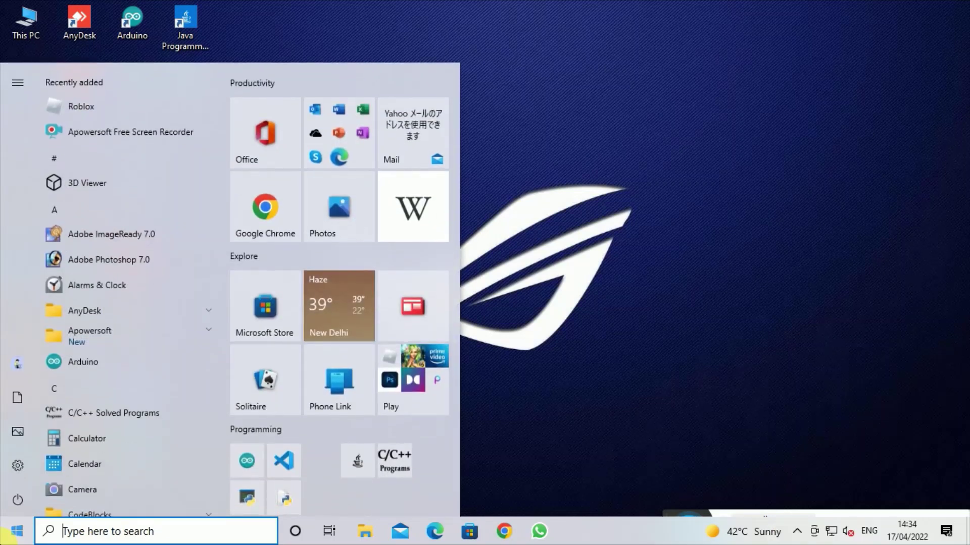
left_click(9, 537)
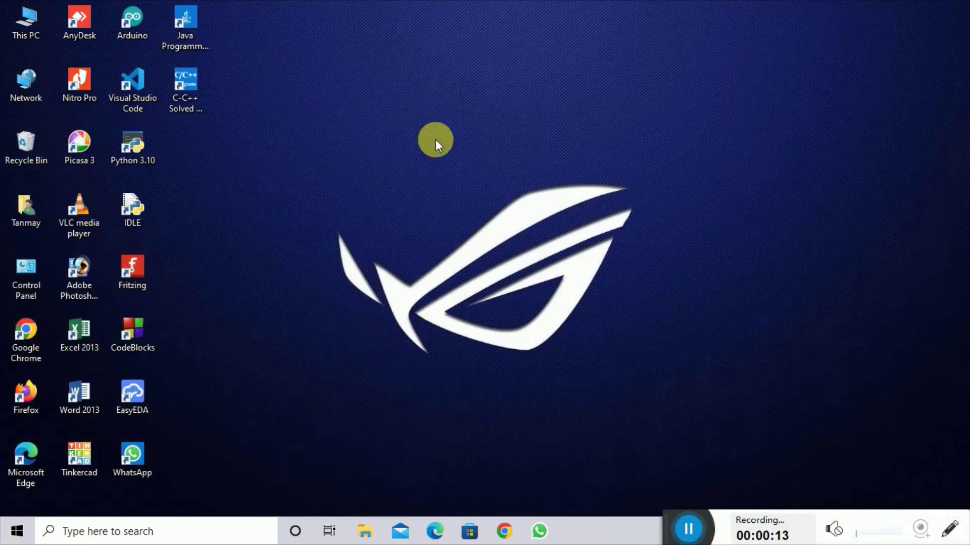
right_click(435, 145)
left_click(455, 182)
Step: In the Windows language settings, move Japanese below English (United States) in the preferred languages, and close Settings
left_click(11, 534)
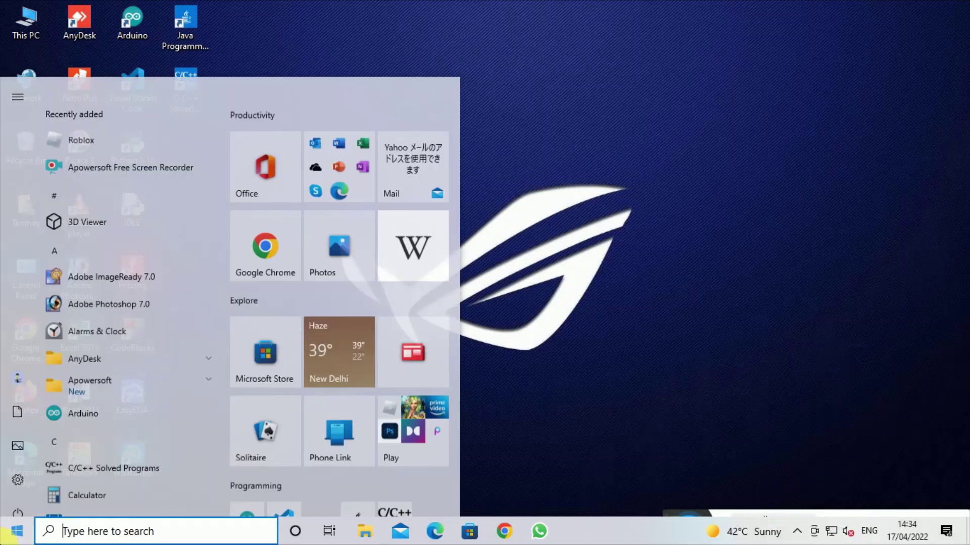
left_click(20, 475)
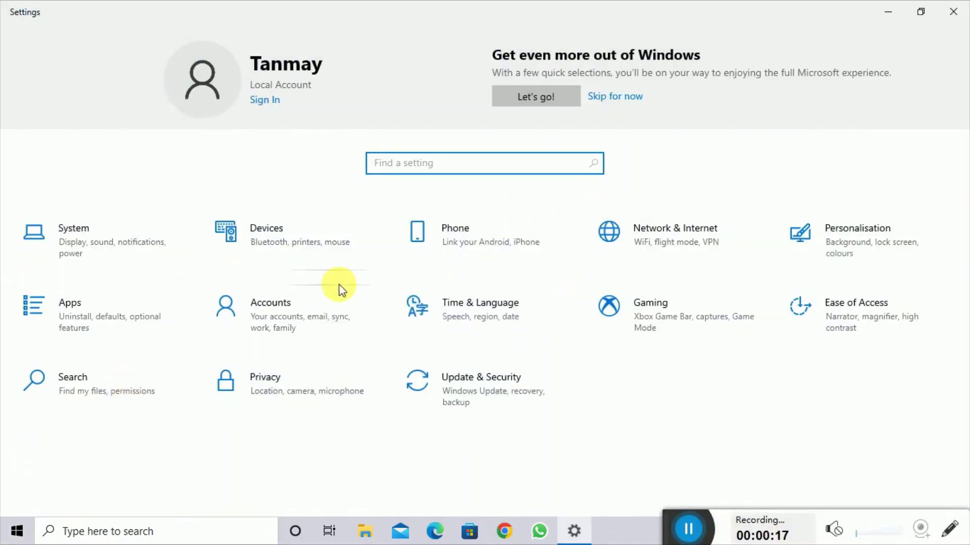
left_click(412, 313)
left_click(79, 228)
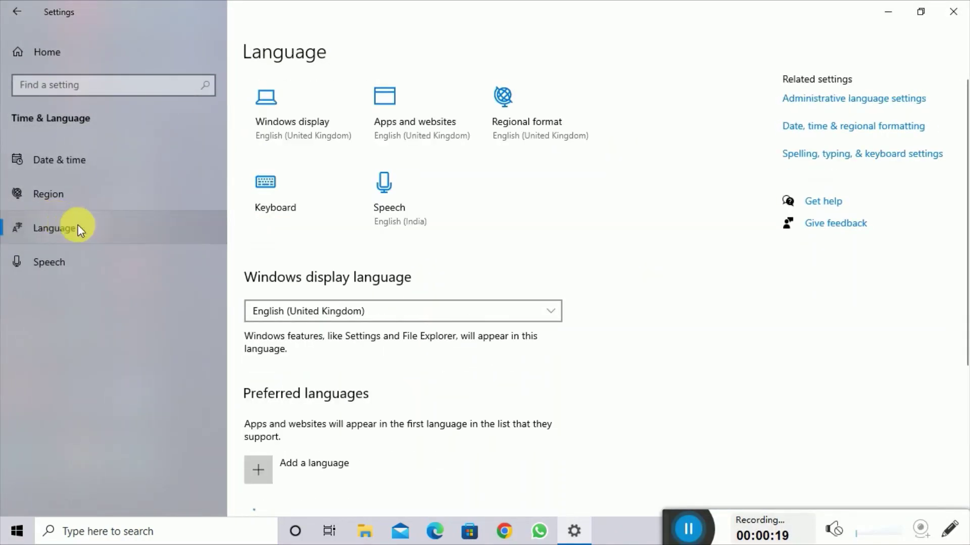
scroll(314, 226, "down", 5)
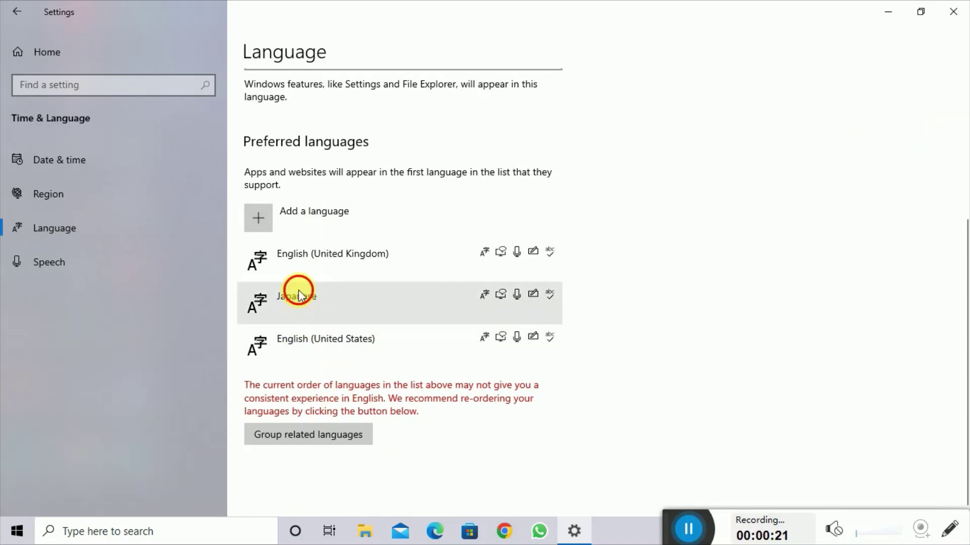
left_click_drag(299, 295, 300, 350)
left_click_drag(269, 306, 251, 359)
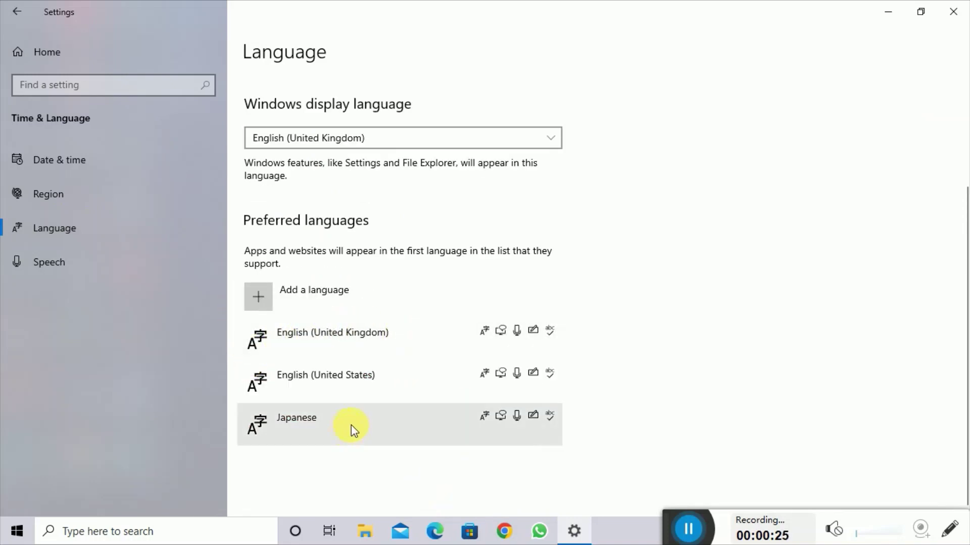
left_click(953, 11)
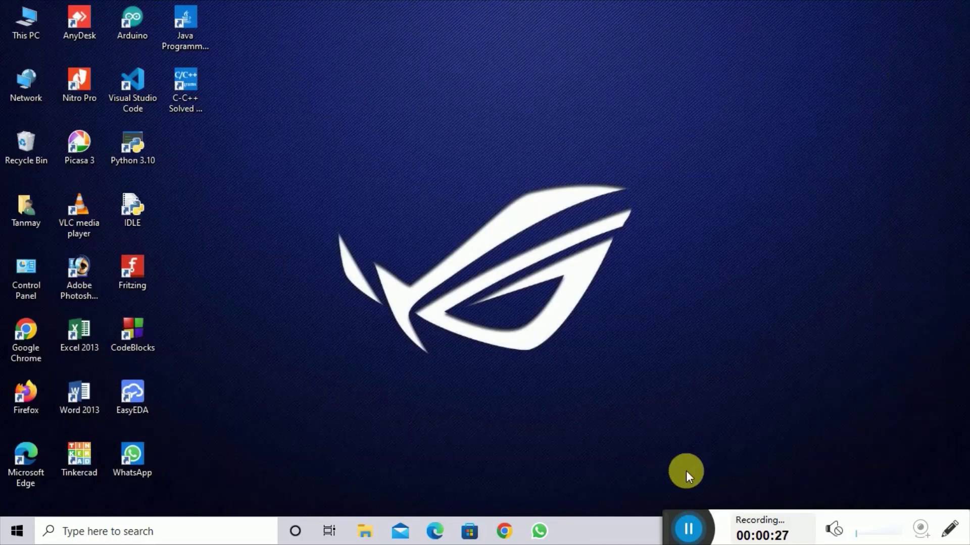
Step: Show the list of available keyboard input languages
left_click_drag(676, 537, 664, 478)
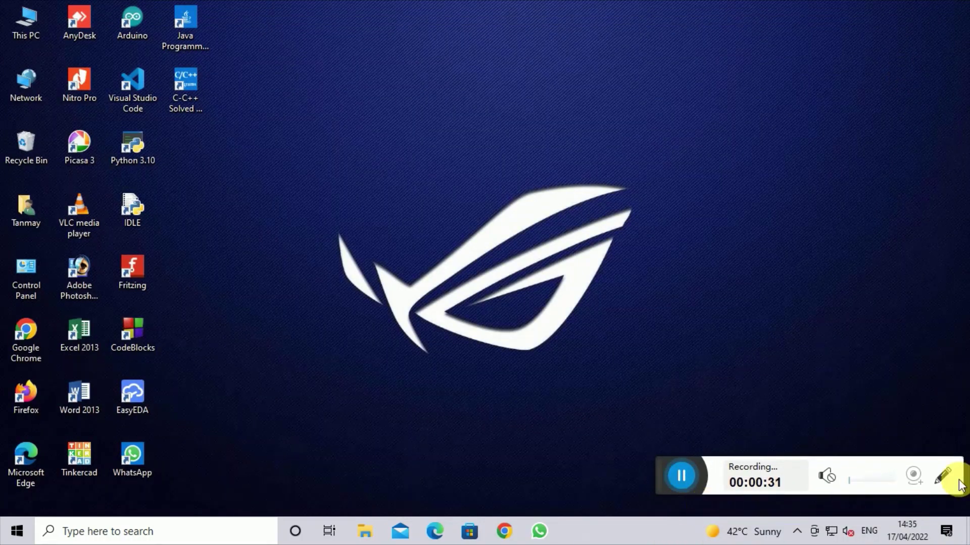
left_click(870, 531)
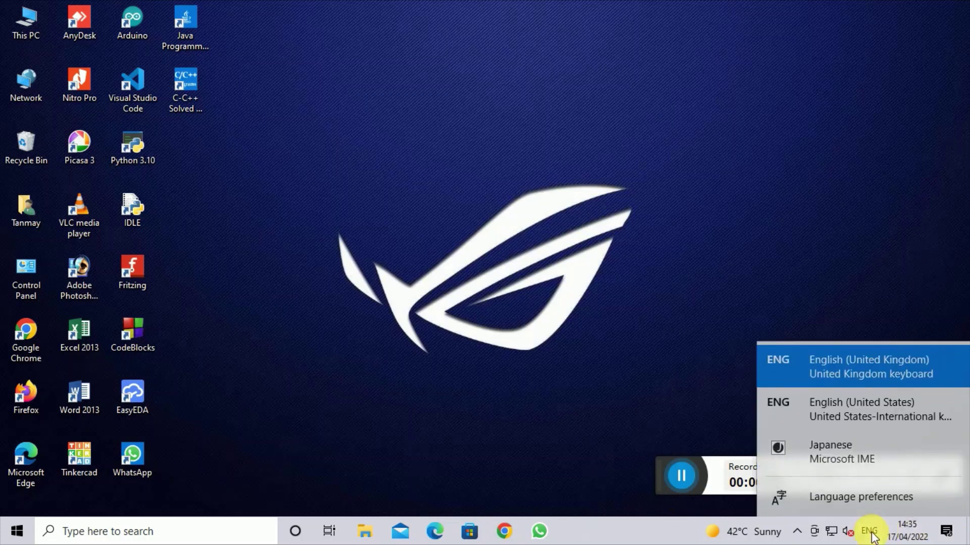
Step: Switch the keyboard input to Japanese (Microsoft IME), then create a new text document on the desktop and open it
left_click(843, 462)
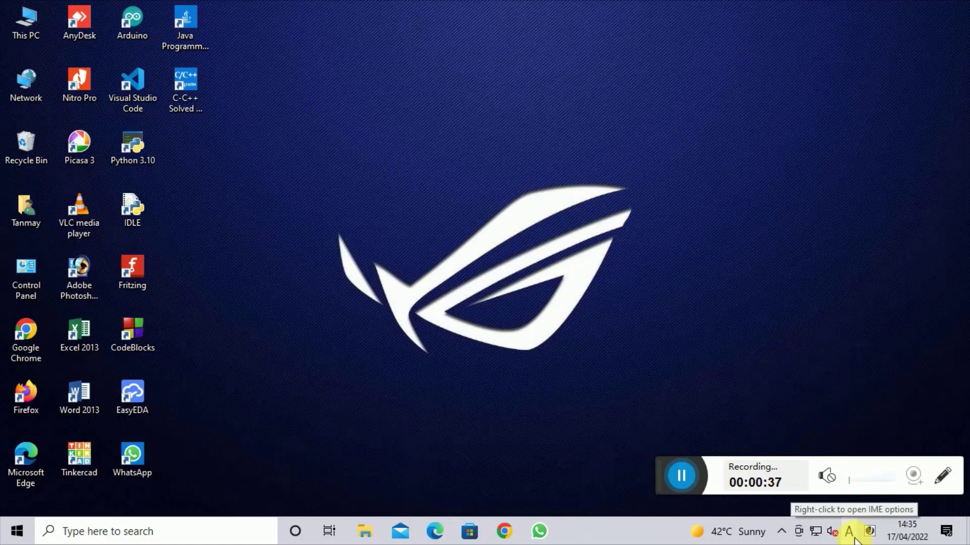
right_click(180, 145)
mouse_move(298, 243)
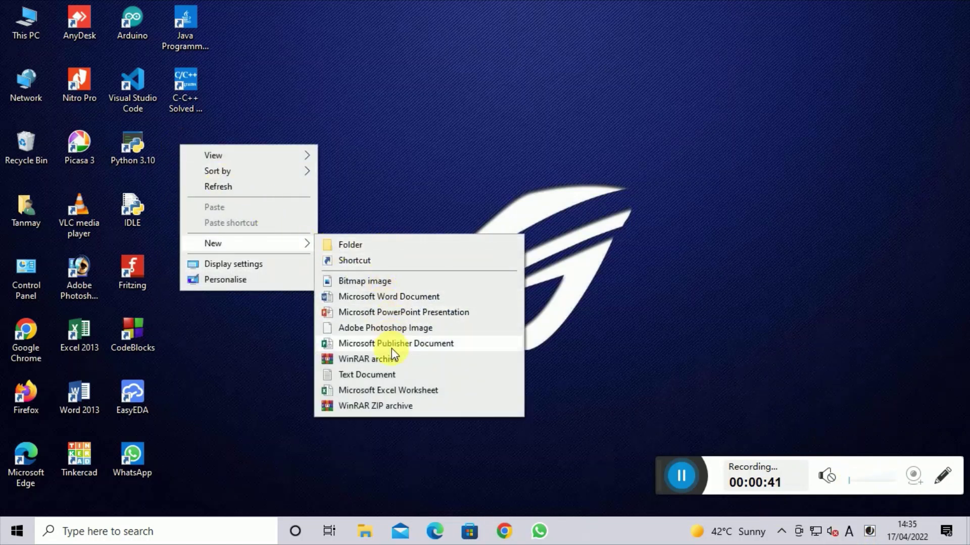
left_click(384, 374)
double_click(192, 150)
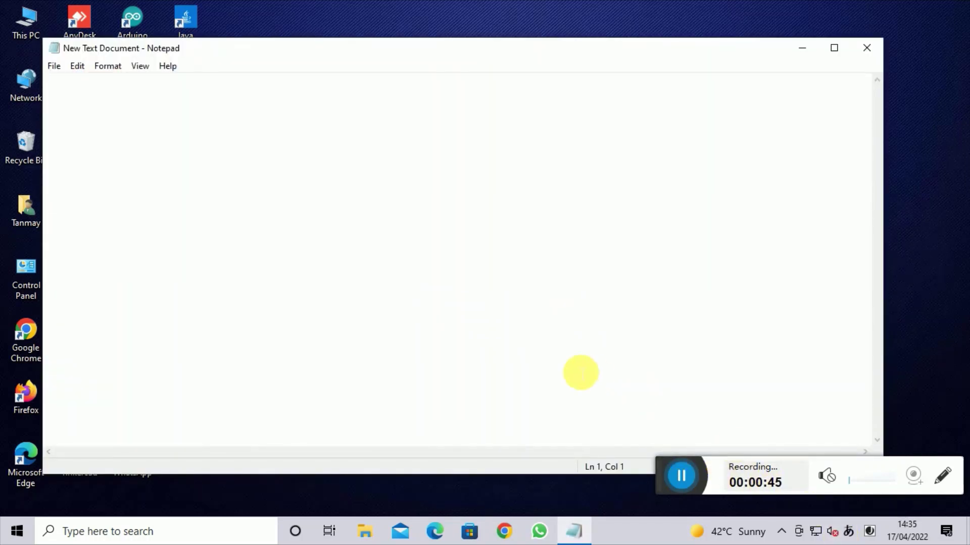
Step: Try Japanese phonetic input in the blank document, look through the suggested conversions, and erase the entered text
type("t")
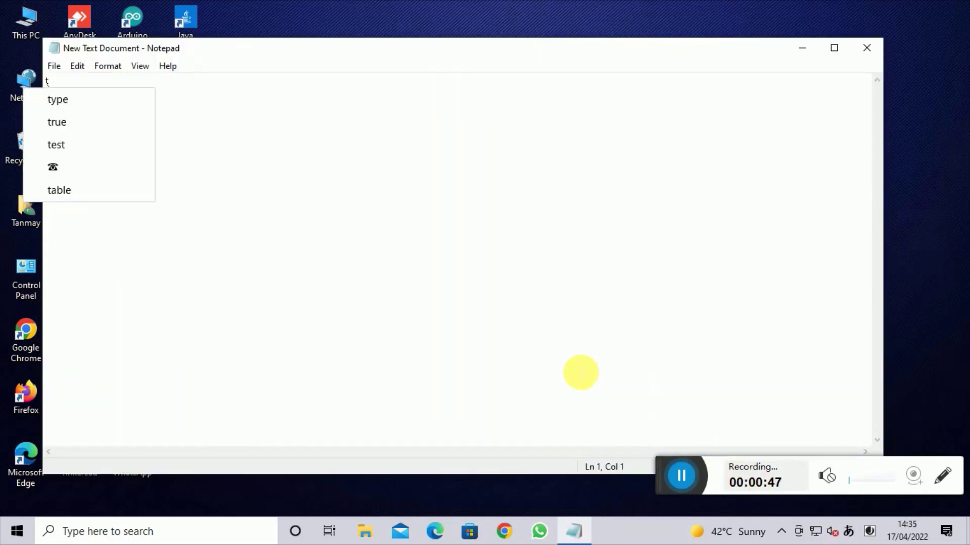
type("anmei")
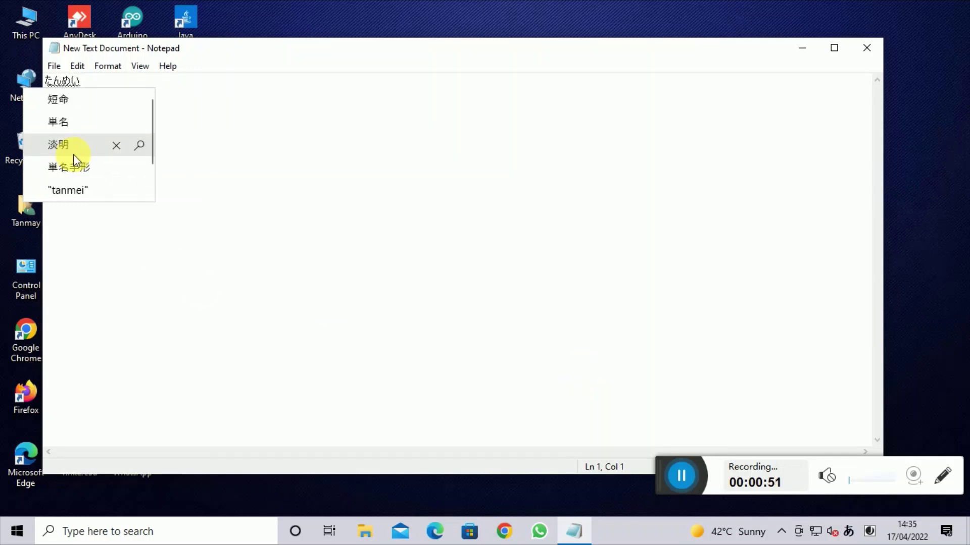
scroll(74, 153, "down", 1)
scroll(114, 166, "up", 1)
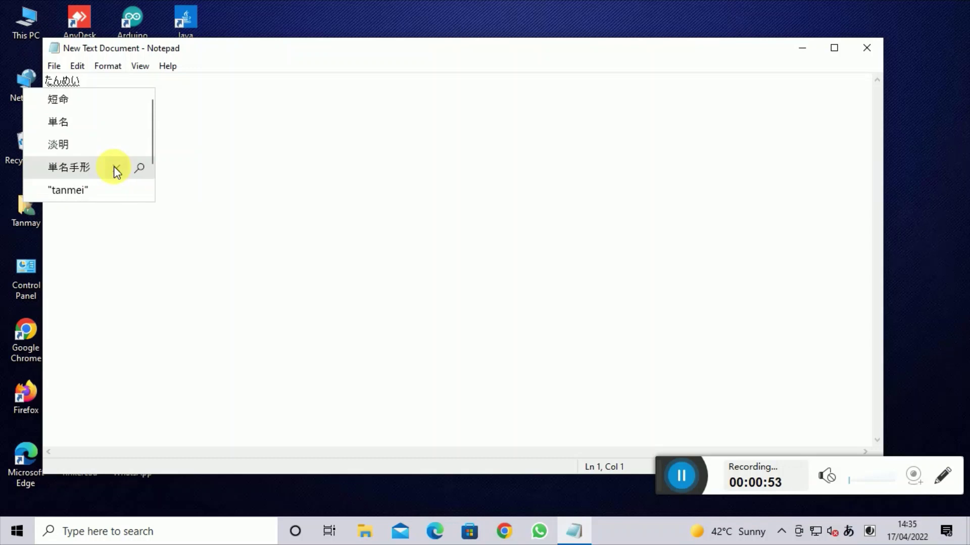
key("BackSpace")
key("BackSpace")
key("BackSpace")
key("BackSpace")
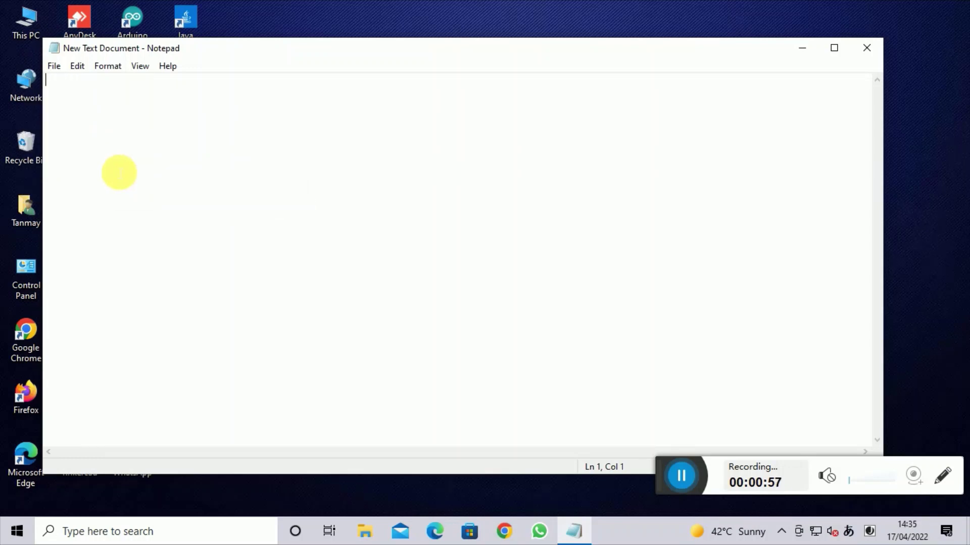
Step: Enter タンメン in the document using the Japanese IME's conversion suggestion
type("tan")
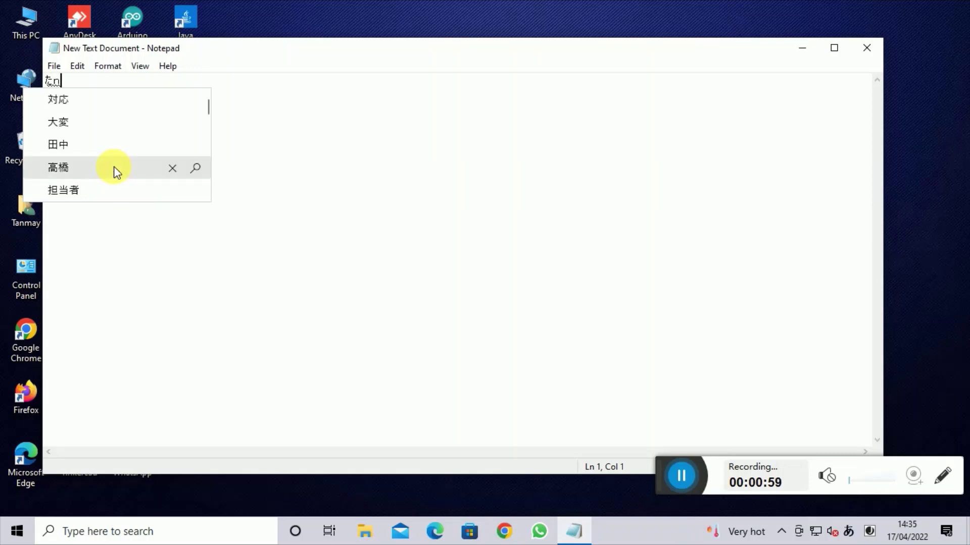
type("nme")
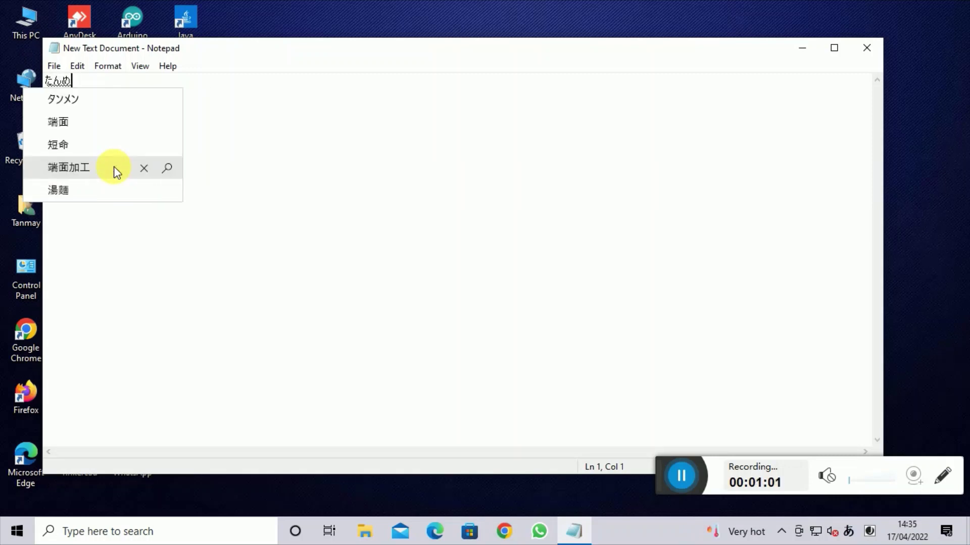
left_click(102, 99)
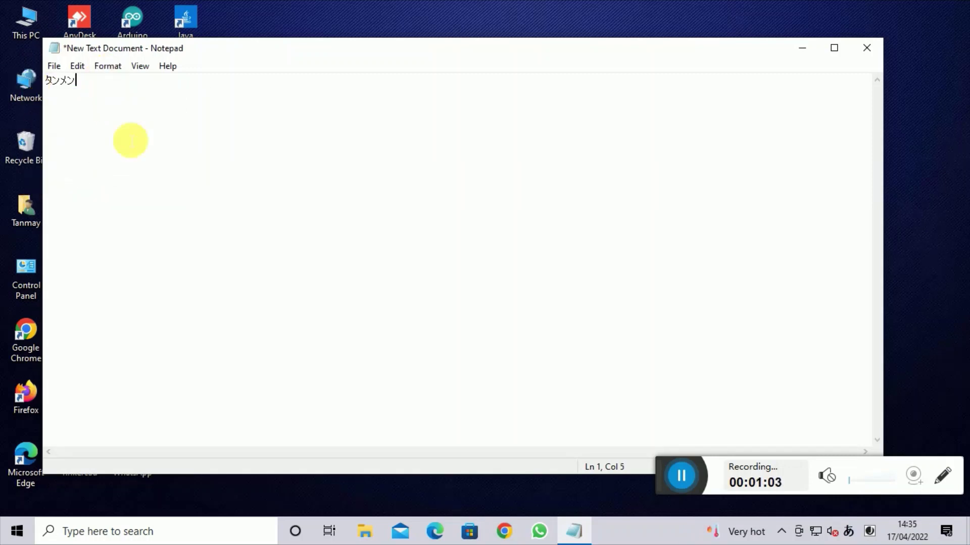
Step: Close the text document without saving the Japanese text
key("ctrl+a")
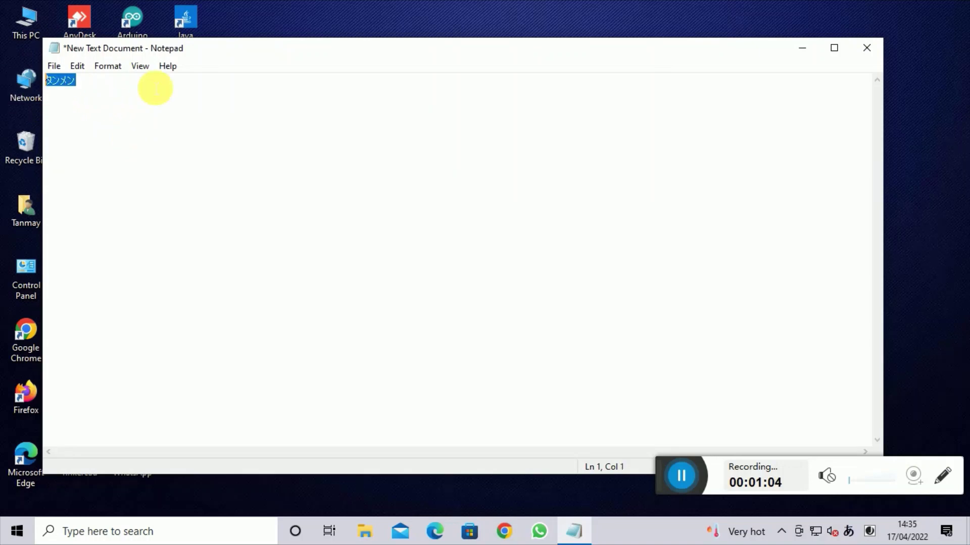
left_click(866, 47)
left_click(500, 277)
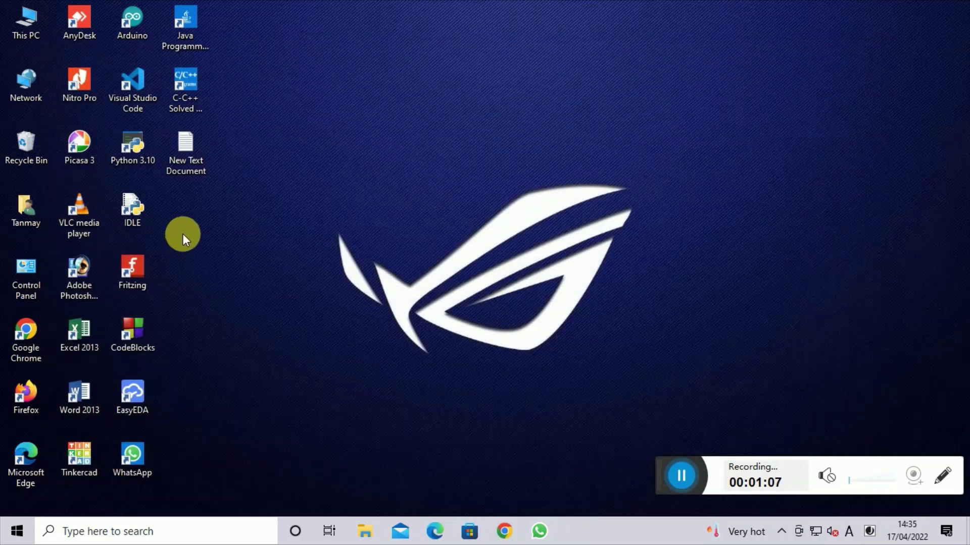
Step: Select the New Text Document file on the desktop
left_click_drag(189, 232, 167, 131)
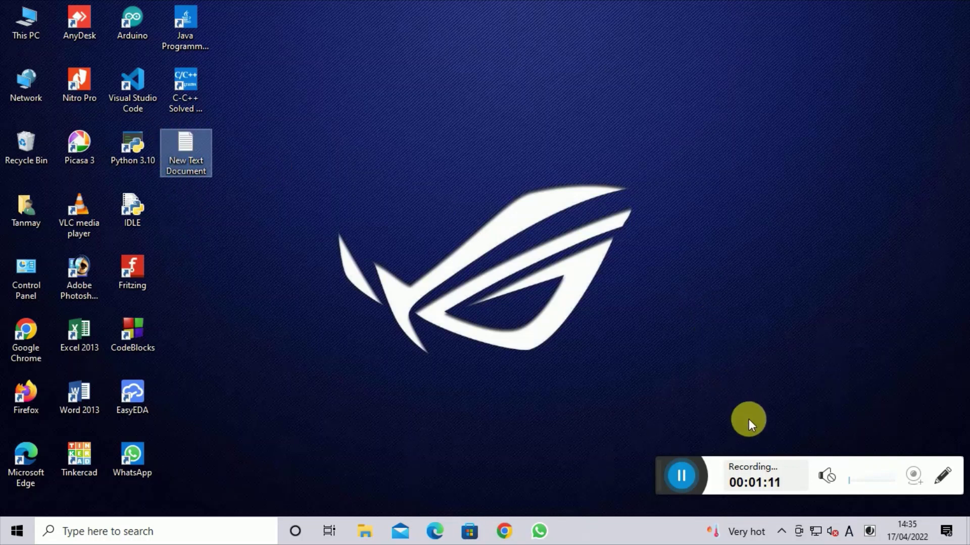